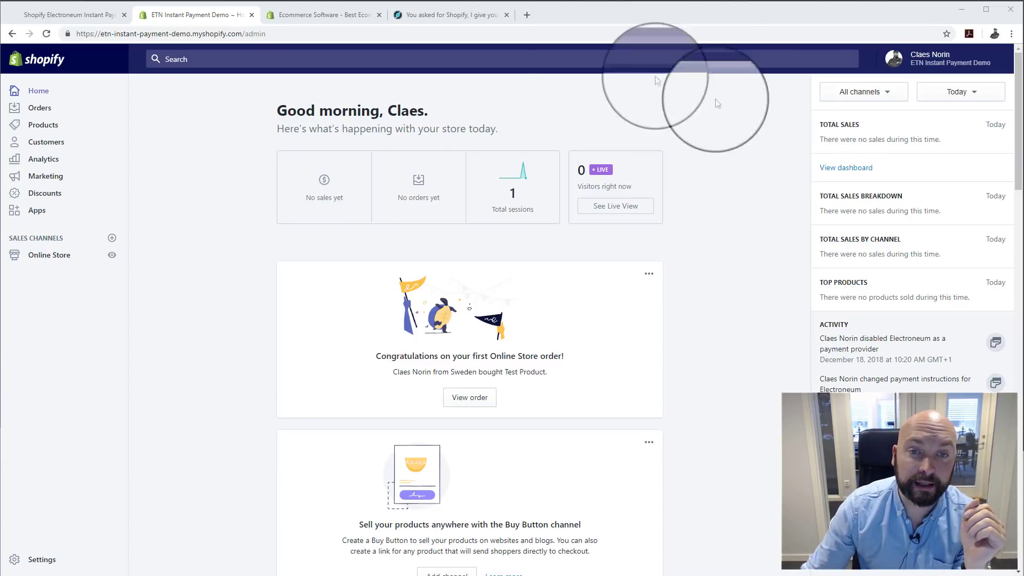
Review the Shopify homepage and the Electroneum community post about the Shopify payment integration
click(323, 14)
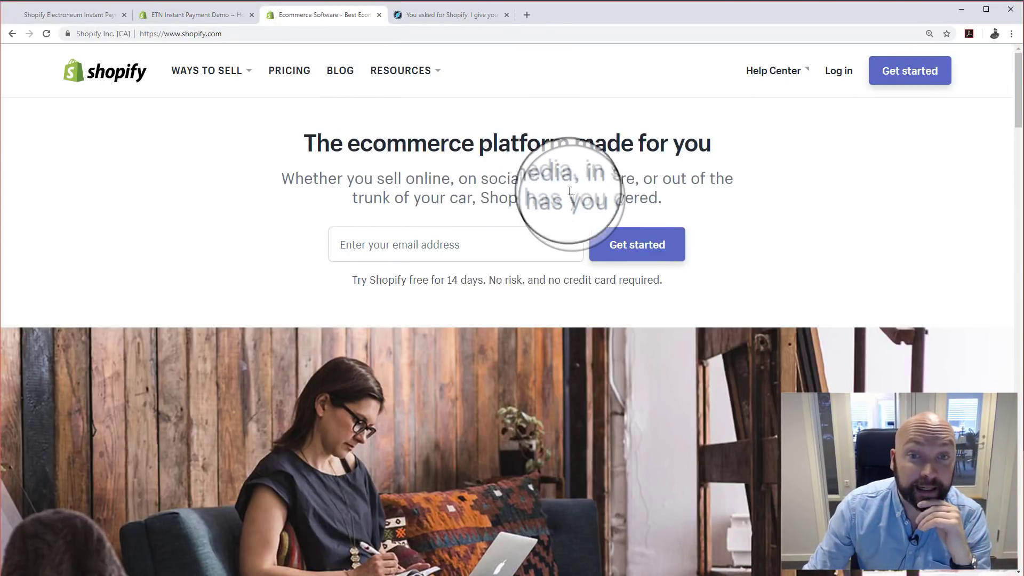
click(469, 16)
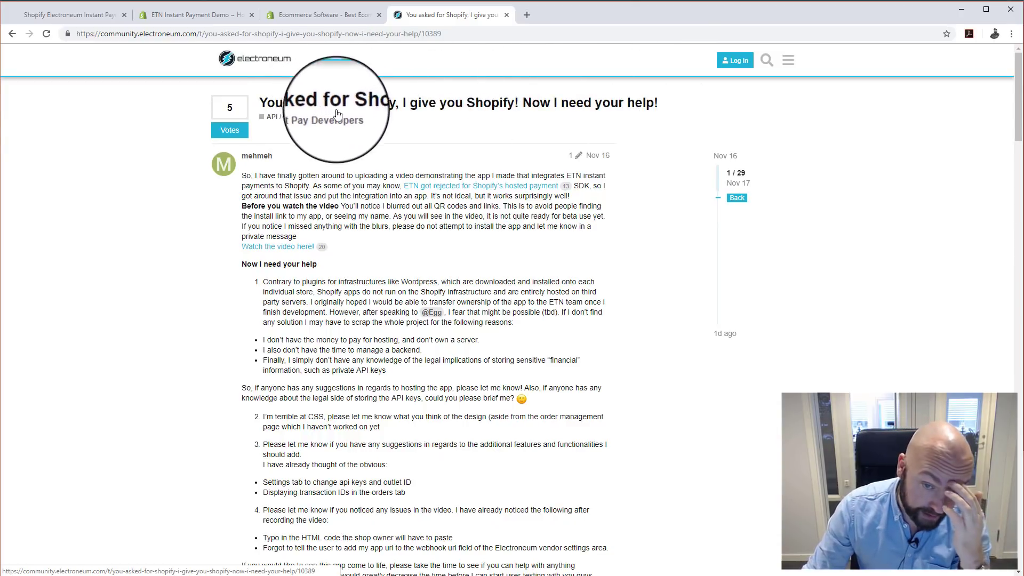
scroll(486, 415, down, 3)
scroll(486, 415, up, 3)
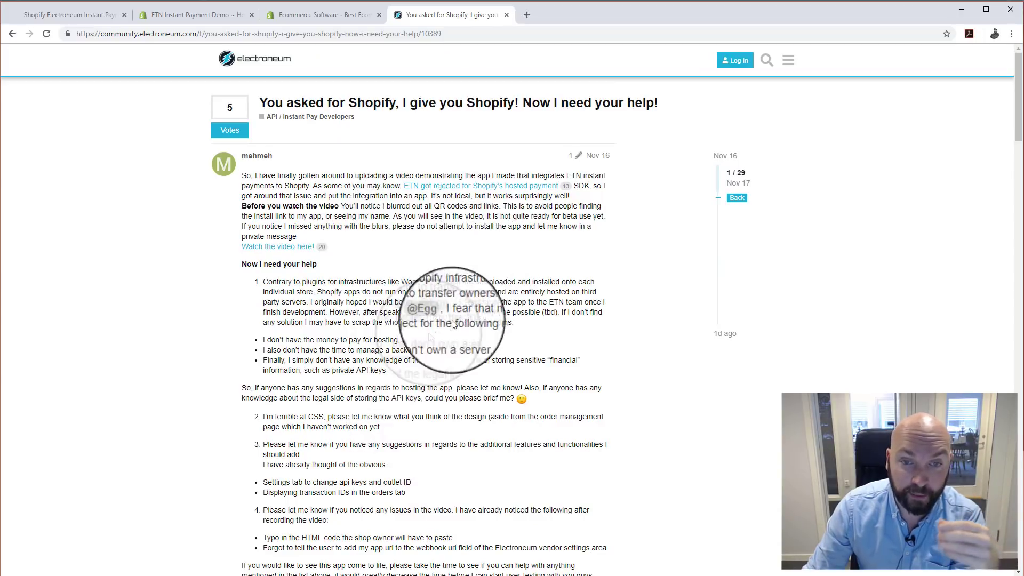
scroll(343, 389, down, 1)
scroll(390, 415, up, 1)
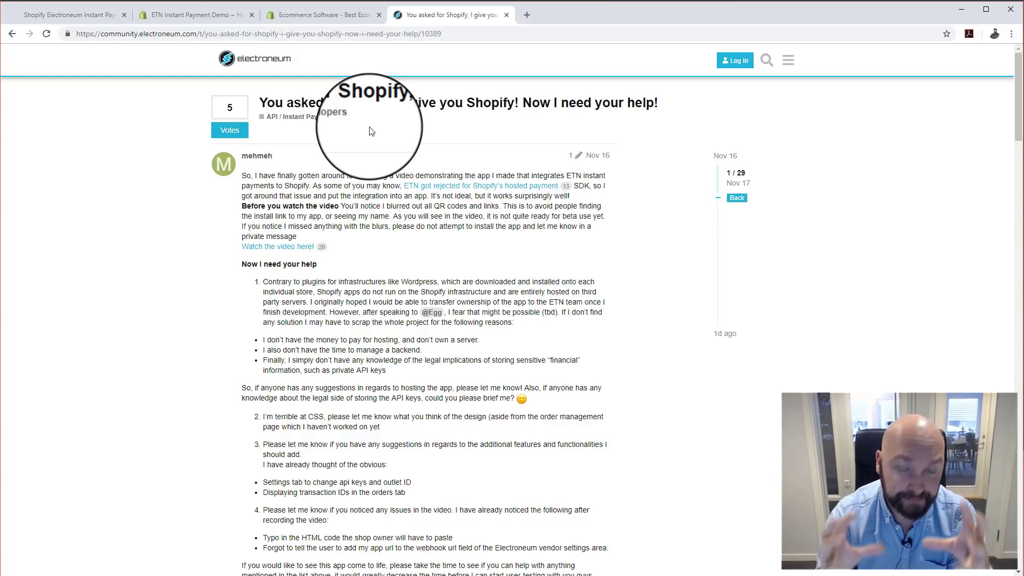
click(369, 15)
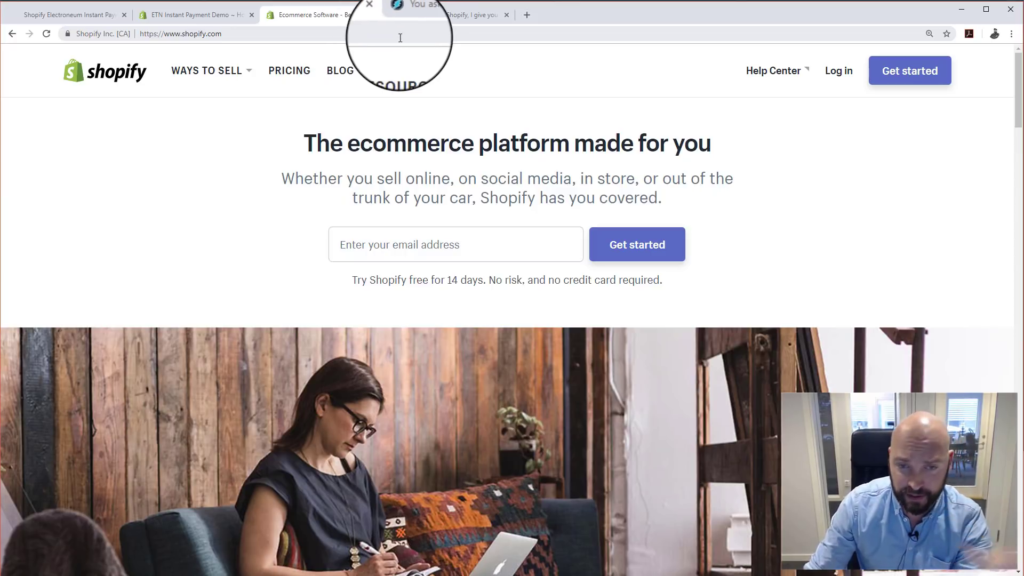
click(401, 71)
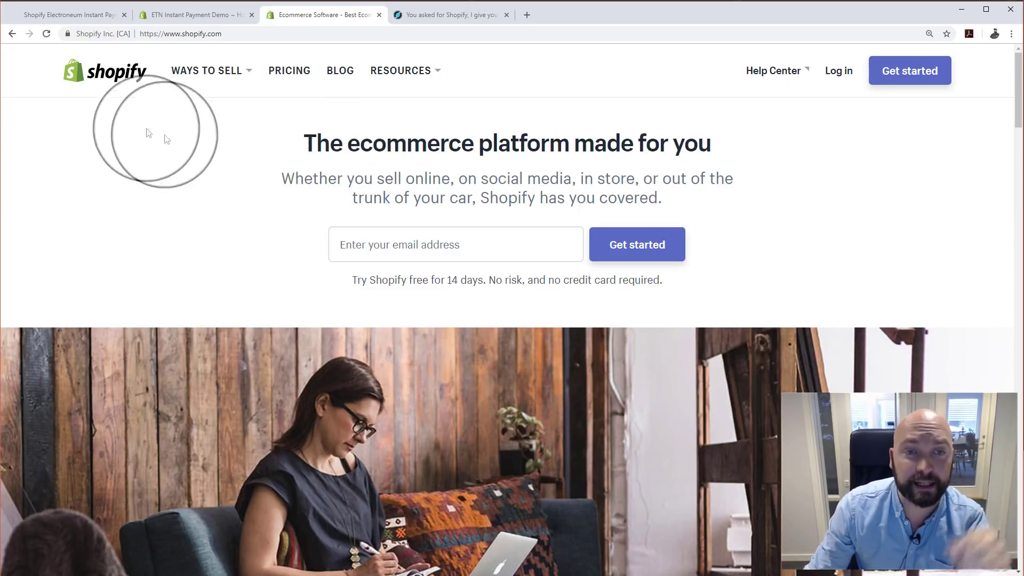
Browse the Electroneum Shopify demo shop and view the Test Product page from its featured collection
click(87, 13)
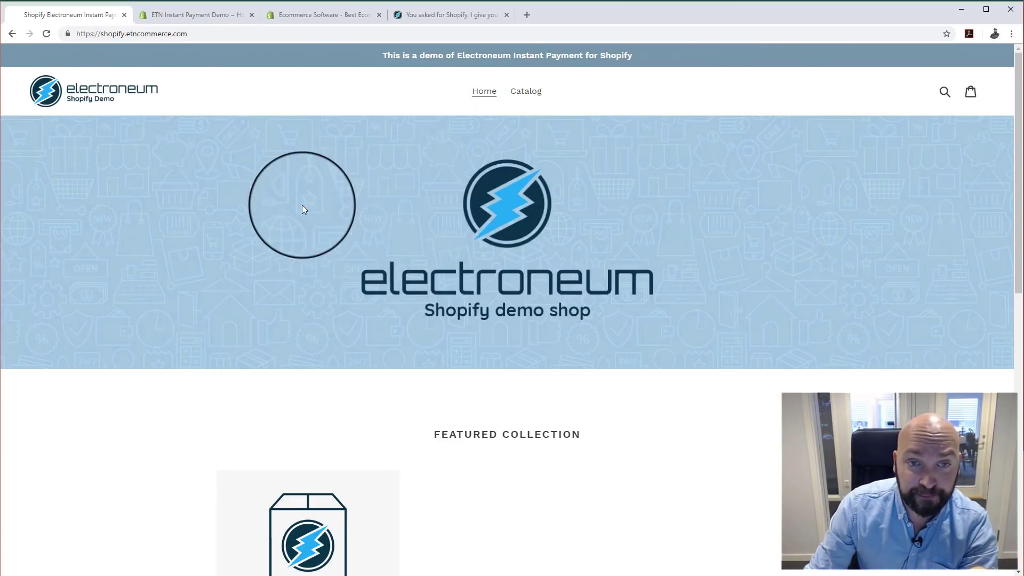
scroll(395, 189, down, 8)
scroll(738, 263, up, 8)
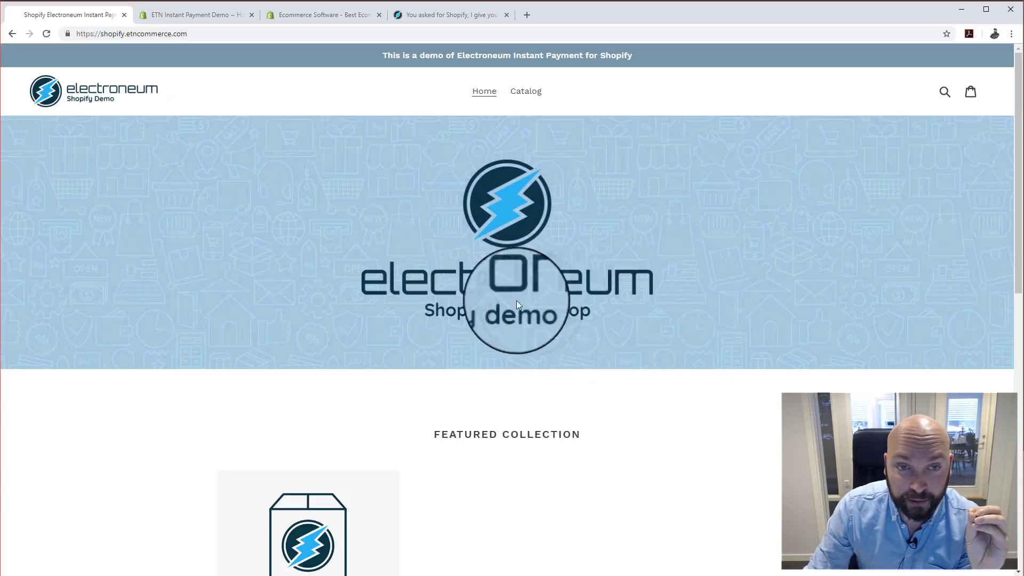
click(207, 15)
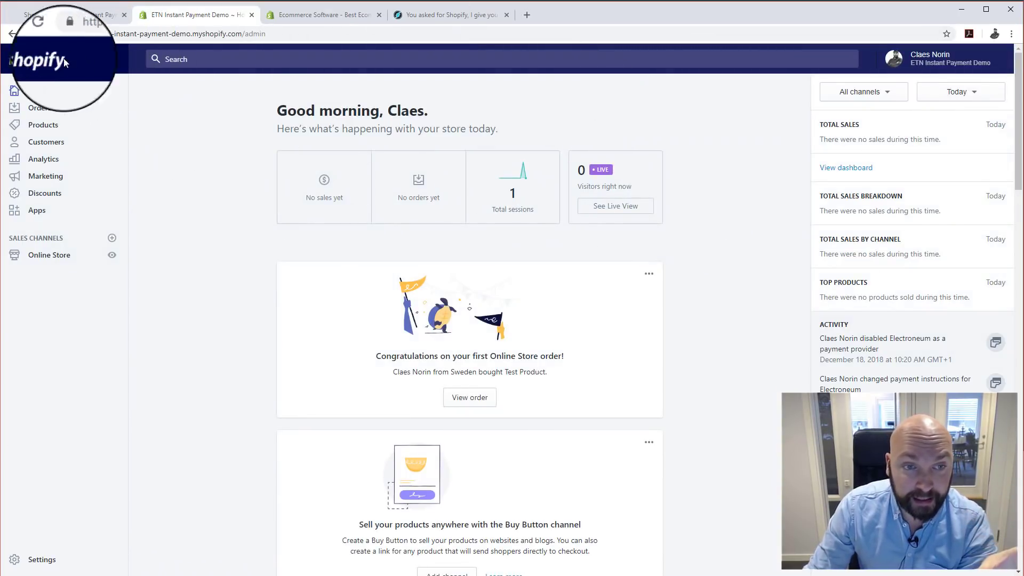
click(64, 15)
scroll(634, 238, down, 4)
scroll(619, 267, up, 3)
scroll(425, 300, down, 3)
click(335, 398)
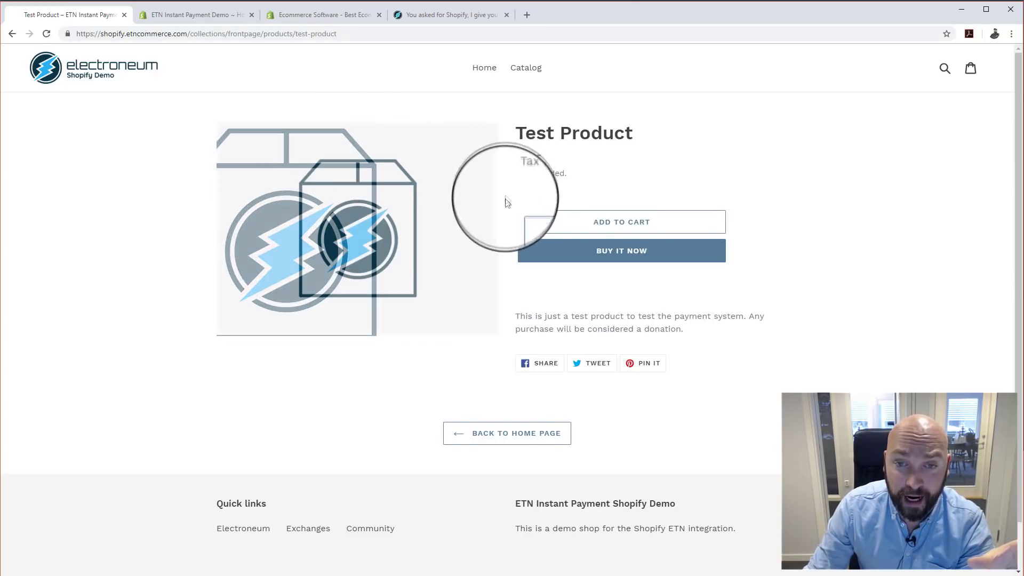
click(196, 19)
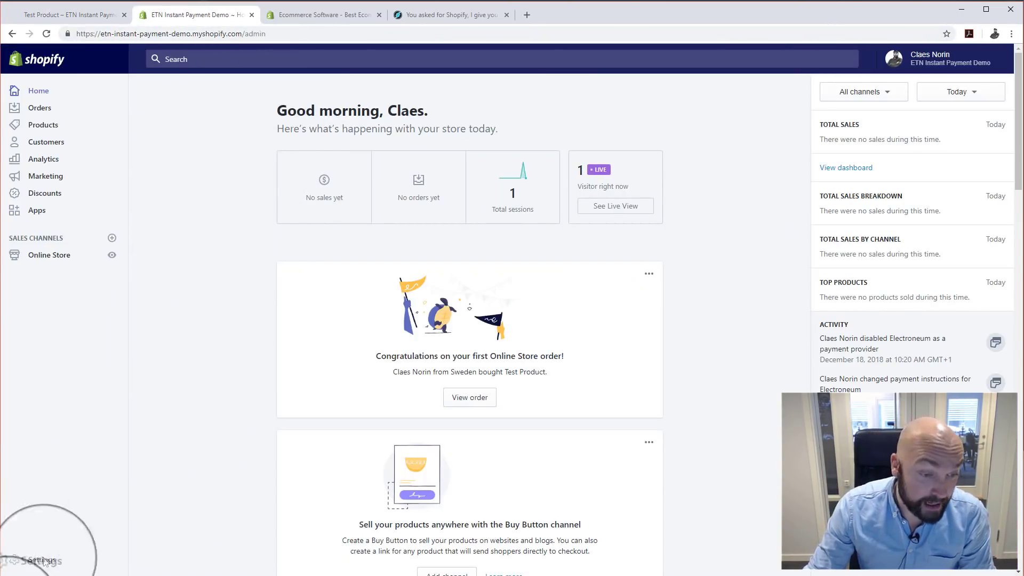
key(alt+Tab)
drag(224, 234, 59, 234)
key(ctrl+c)
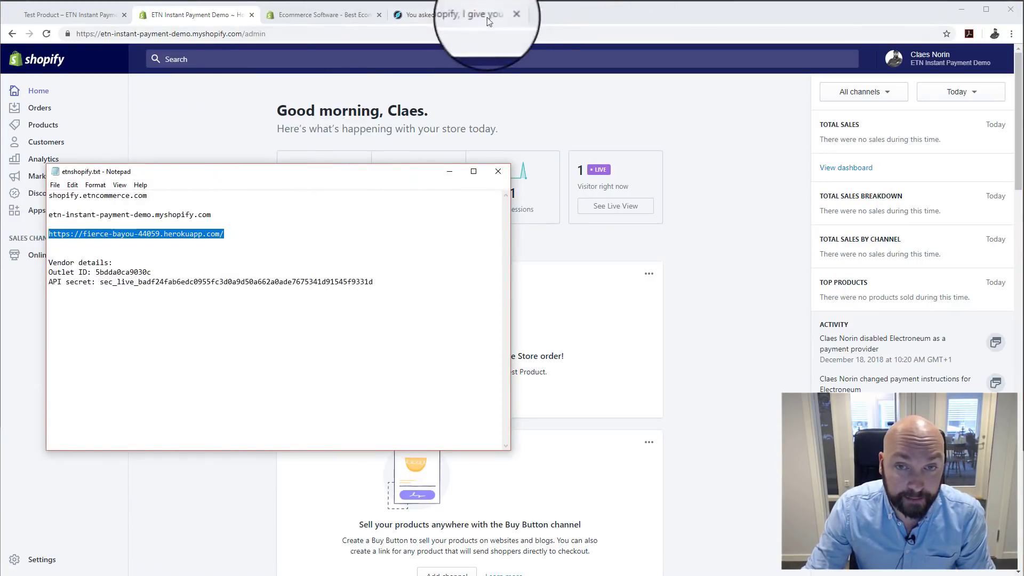
click(527, 14)
key(ctrl+v)
key(Return)
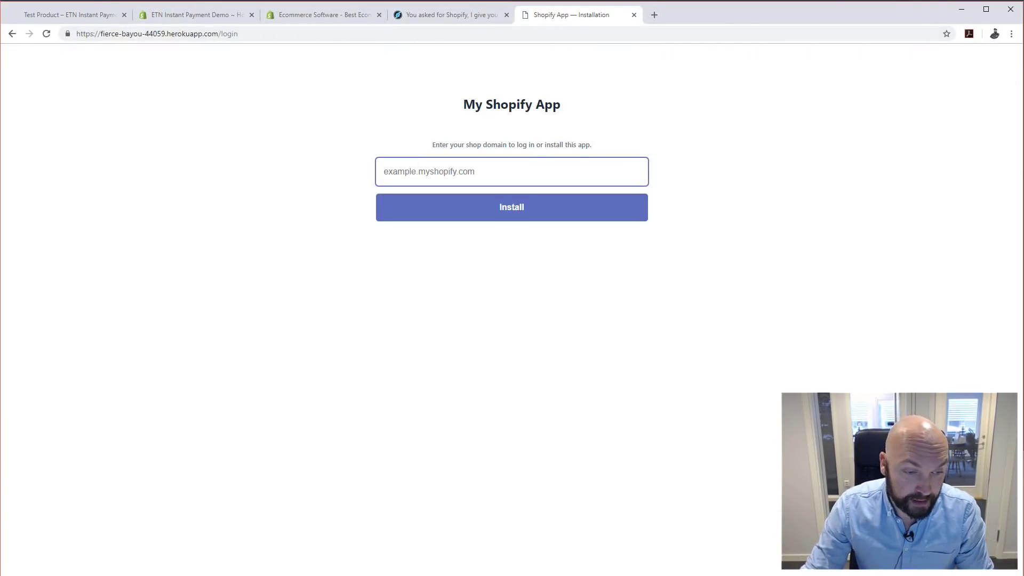
Enter the shop domain etn-instant-payment-demo.myshopify.com from the notes and install the unlisted ETN app on that store
key(alt+Tab)
drag(212, 215, 47, 215)
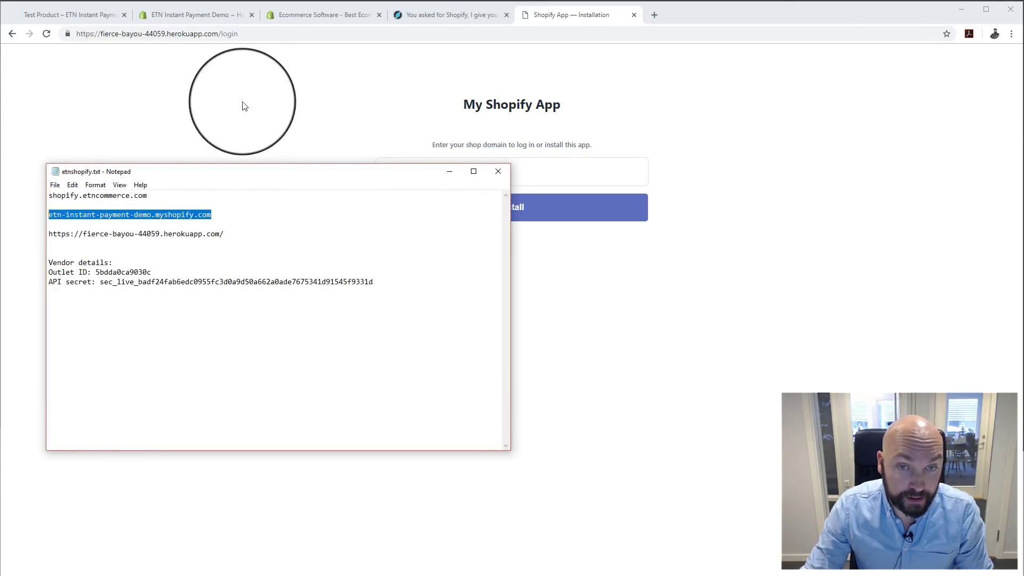
key(alt+Tab)
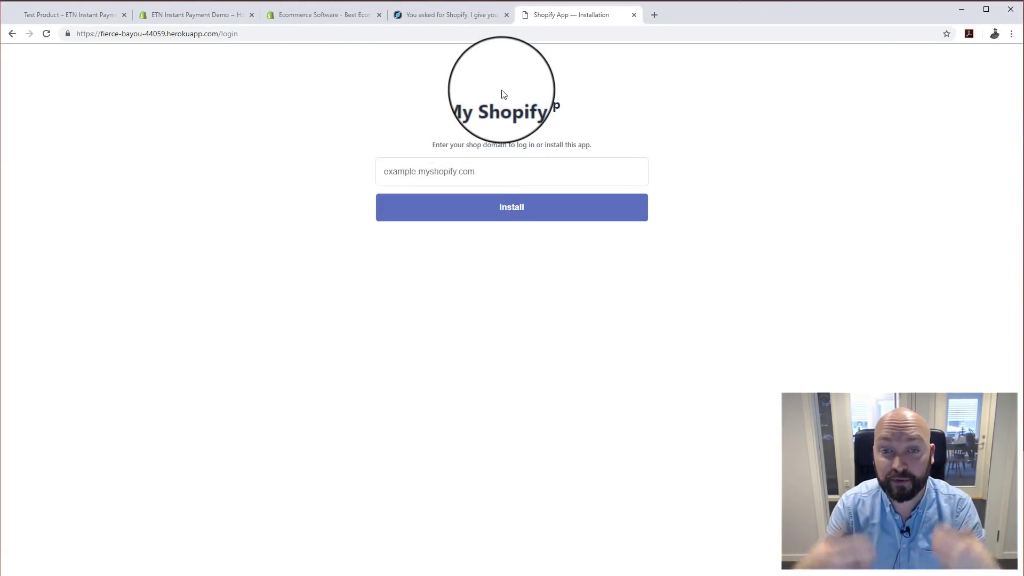
click(427, 171)
key(ctrl+v)
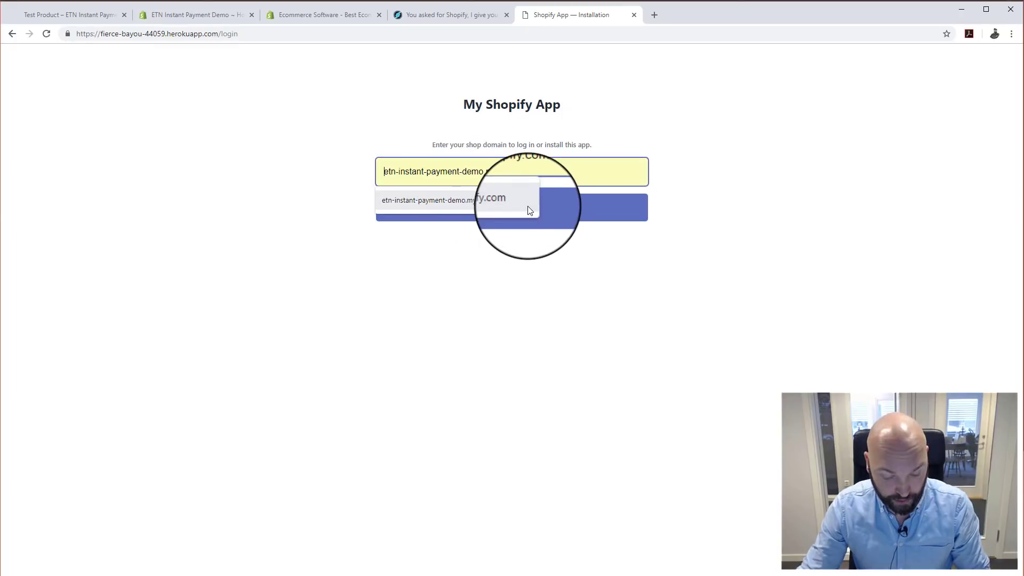
click(513, 214)
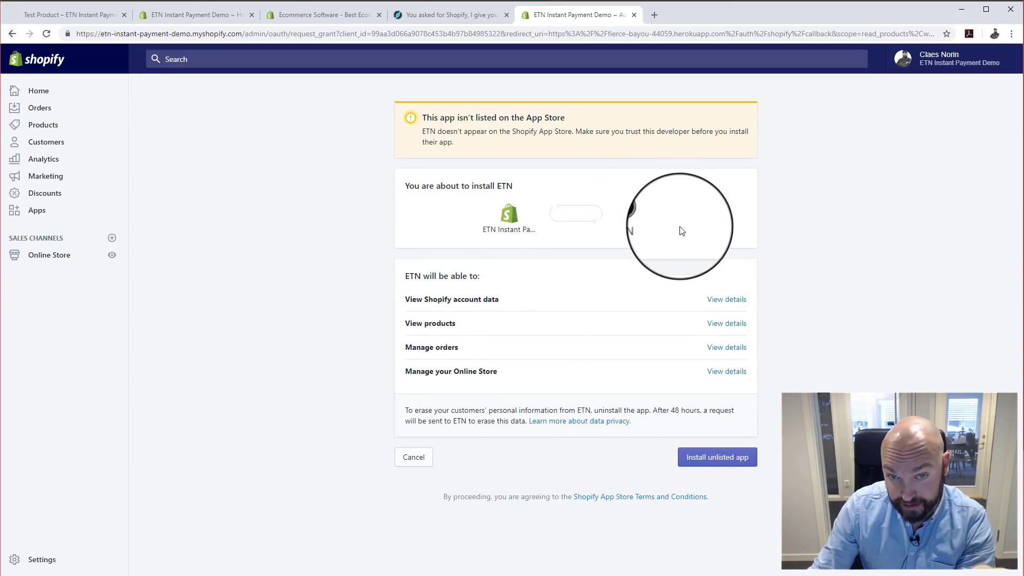
click(742, 457)
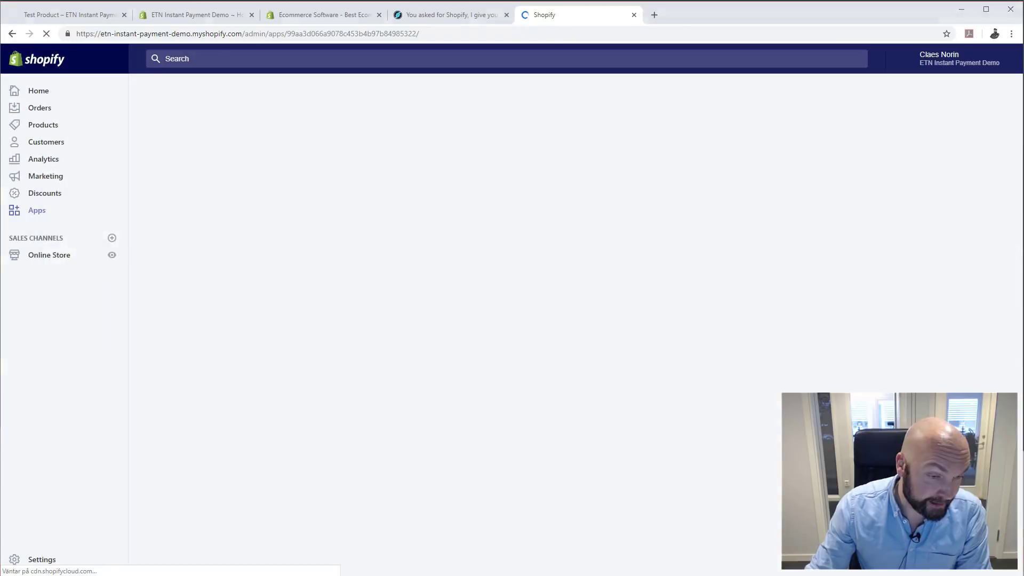
Copy the vendor's outlet ID from the Notepad notes into the Outlet ID field of the ETN setup form
key(alt+Tab)
drag(259, 178, 75, 136)
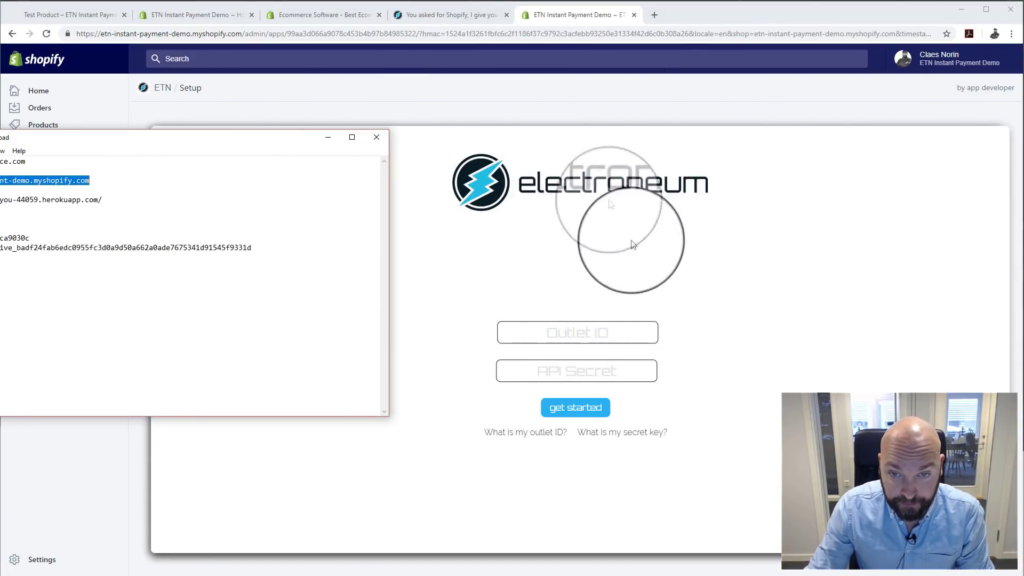
drag(197, 138, 341, 137)
click(177, 238)
drag(177, 238, 117, 236)
key(ctrl+c)
click(617, 331)
key(ctrl+v)
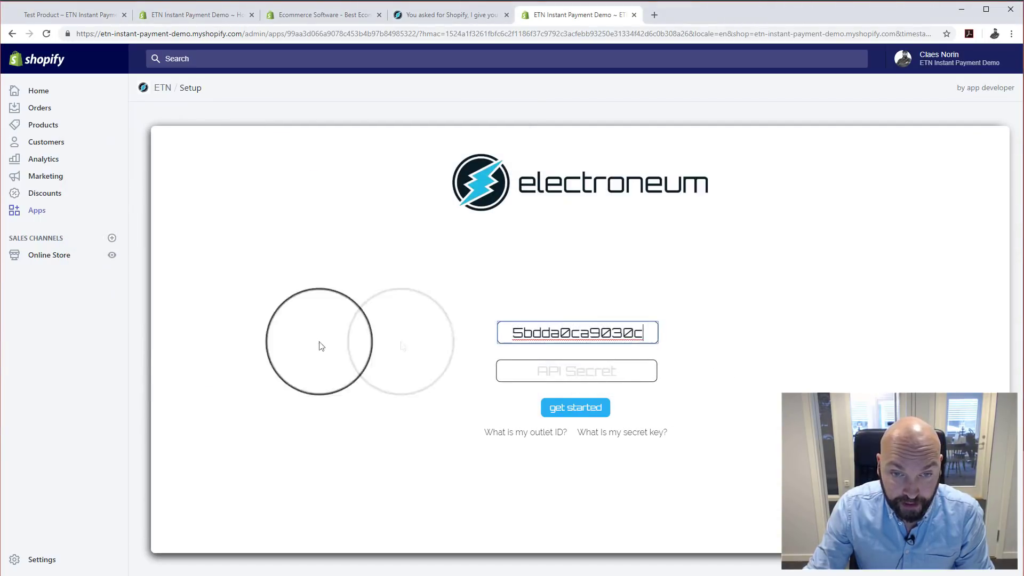
Copy the API secret from the notes into the API Secret field and submit the ETN setup form
key(alt+Tab)
click(232, 247)
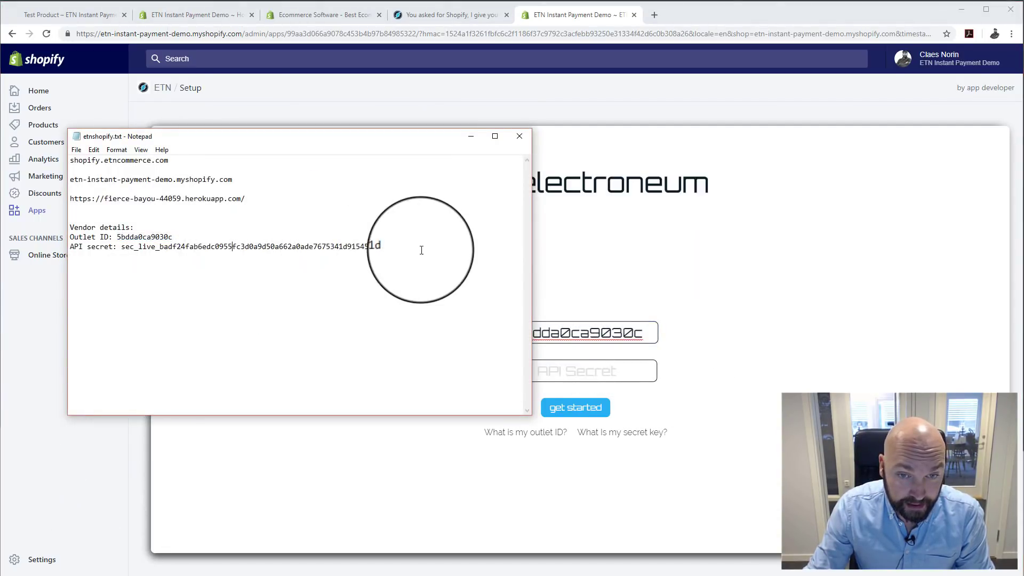
drag(233, 245, 132, 249)
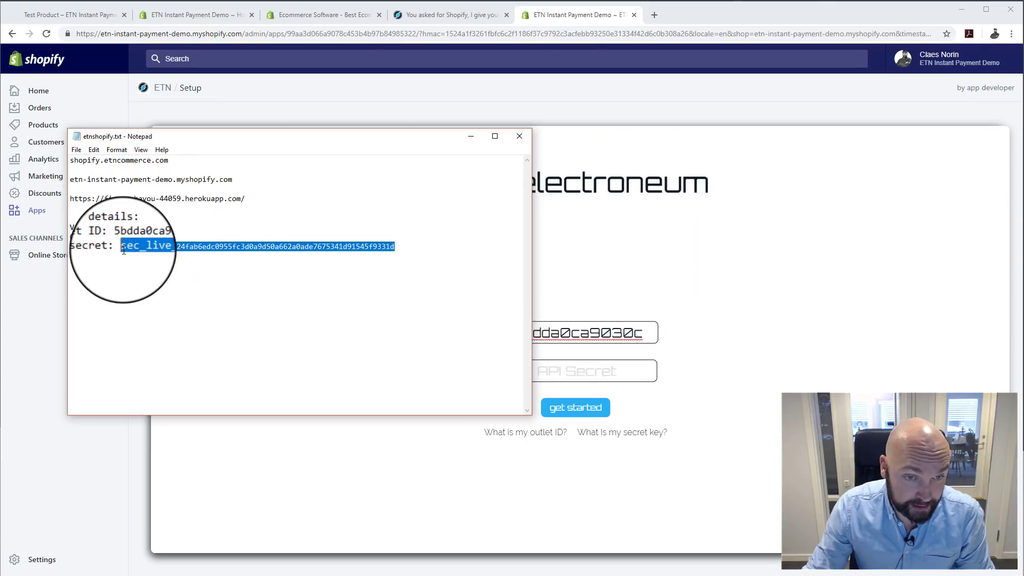
key(ctrl+c)
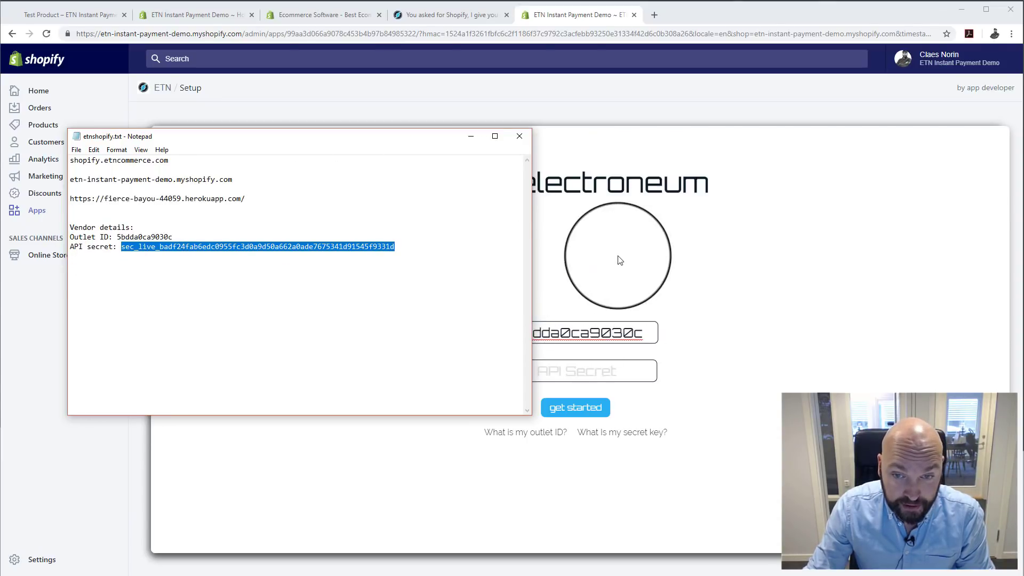
click(574, 372)
key(ctrl+v)
click(590, 414)
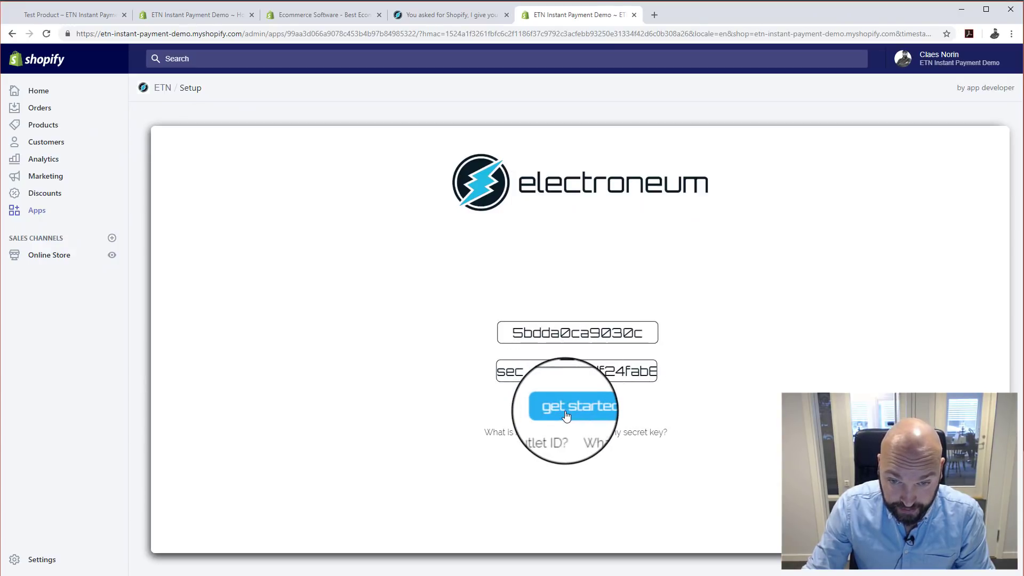
click(572, 415)
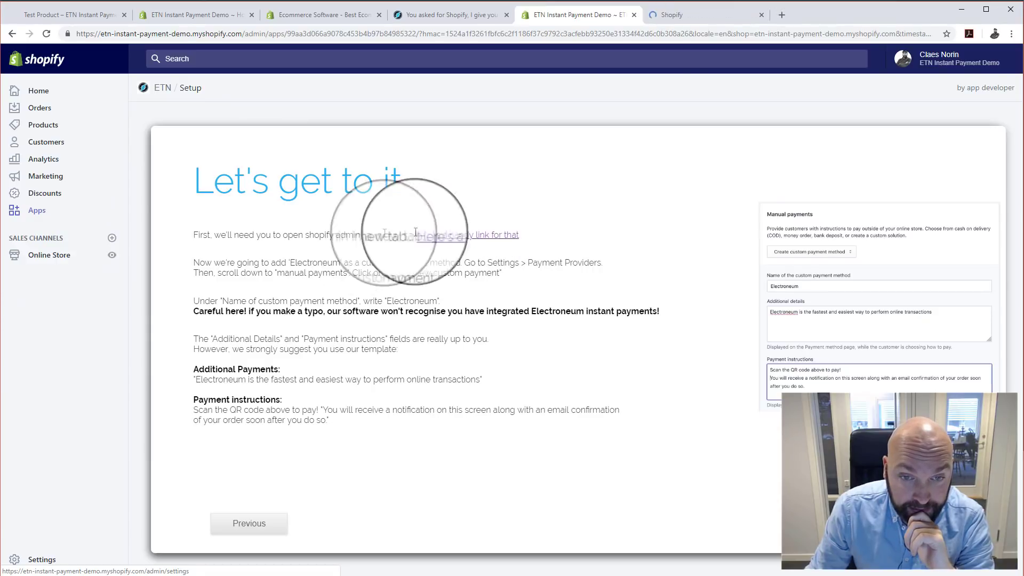
Open the store's payment provider settings and choose the disabled Electroneum method under manual payments
click(681, 18)
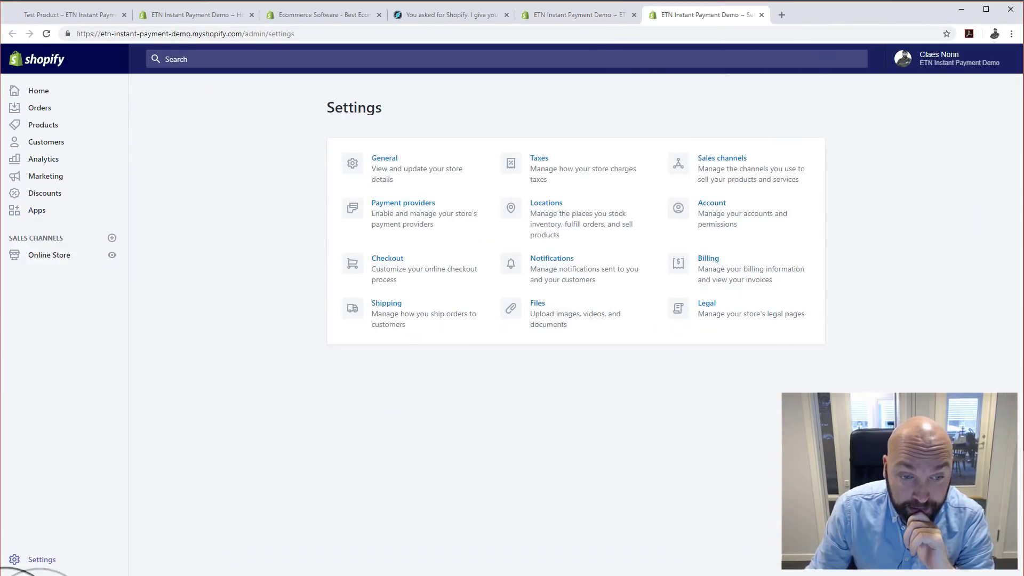
click(550, 17)
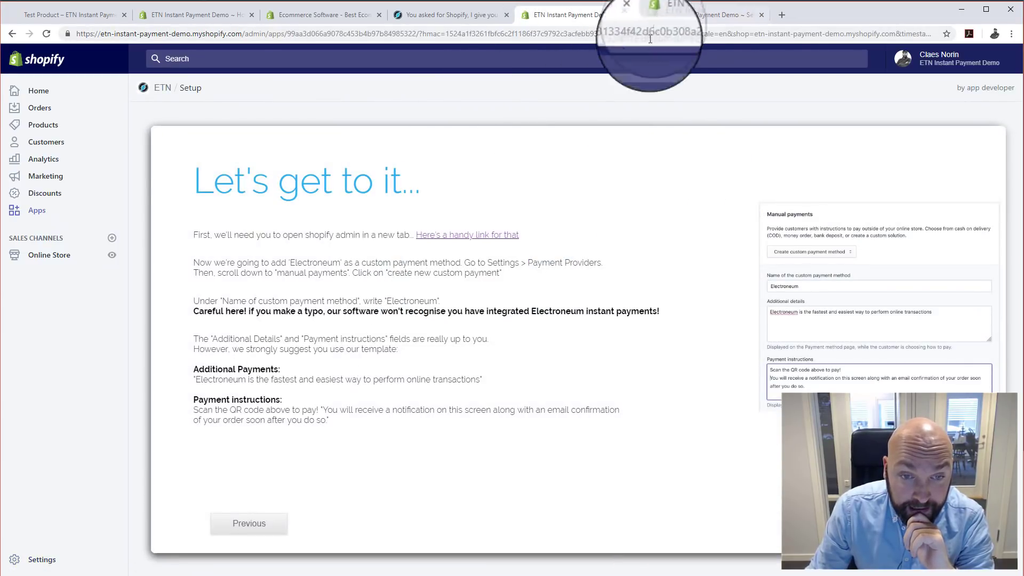
click(675, 14)
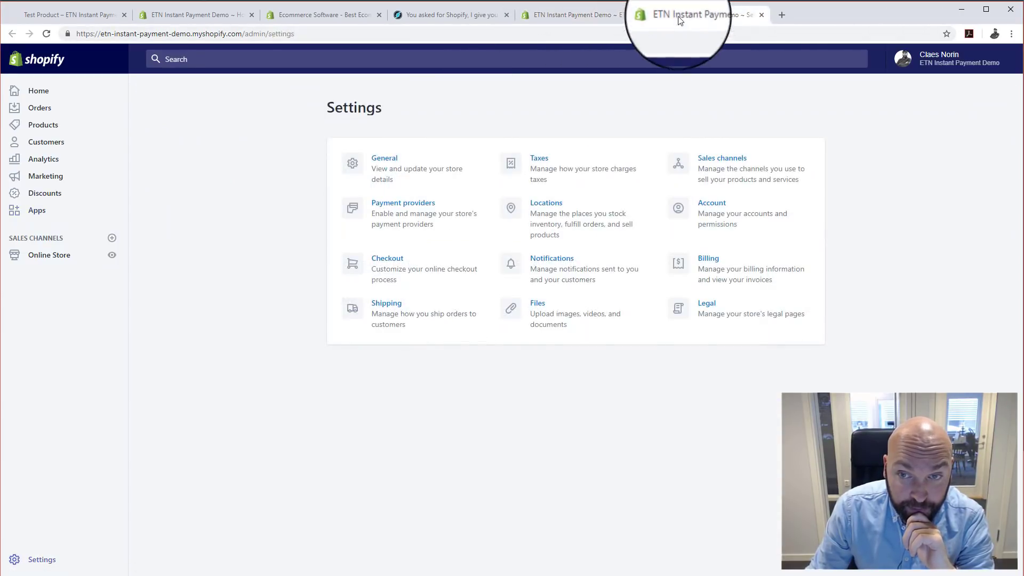
click(400, 202)
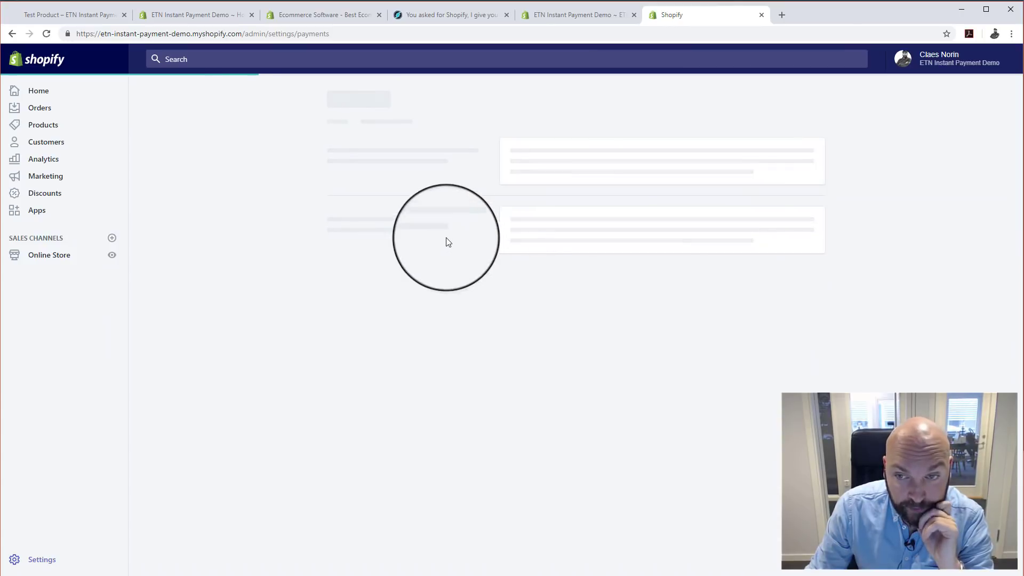
drag(1020, 101, 1020, 252)
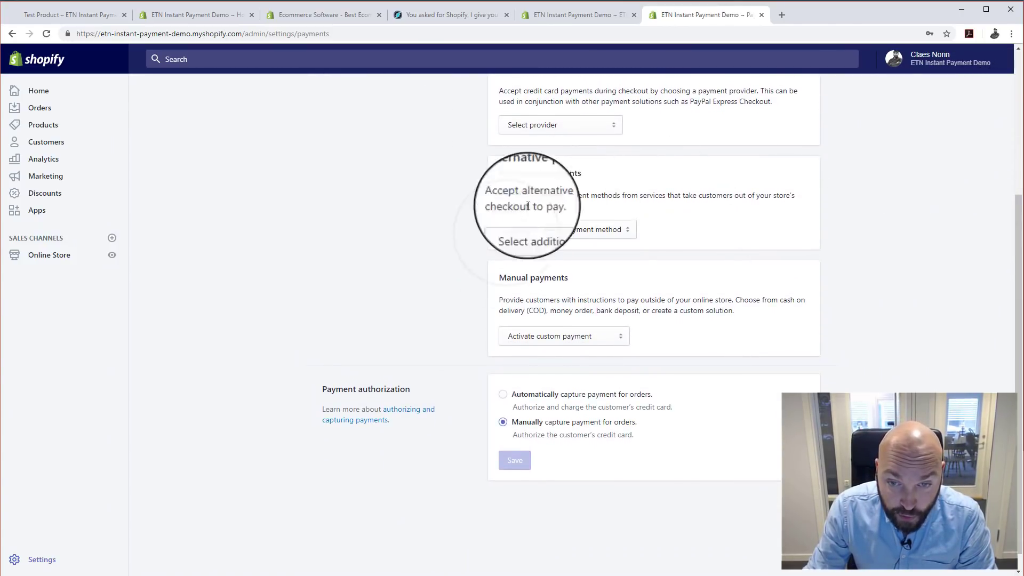
click(591, 341)
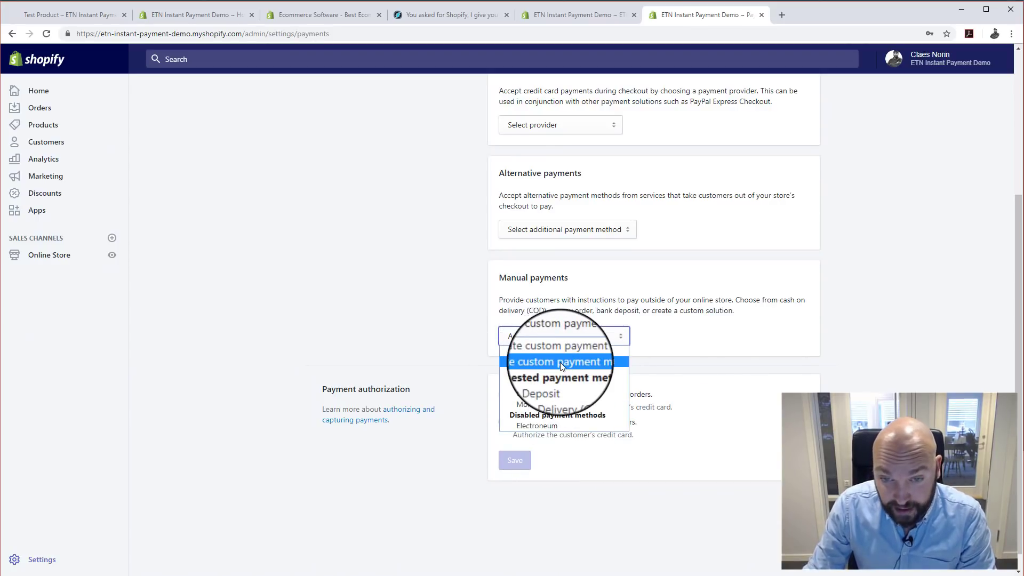
click(547, 426)
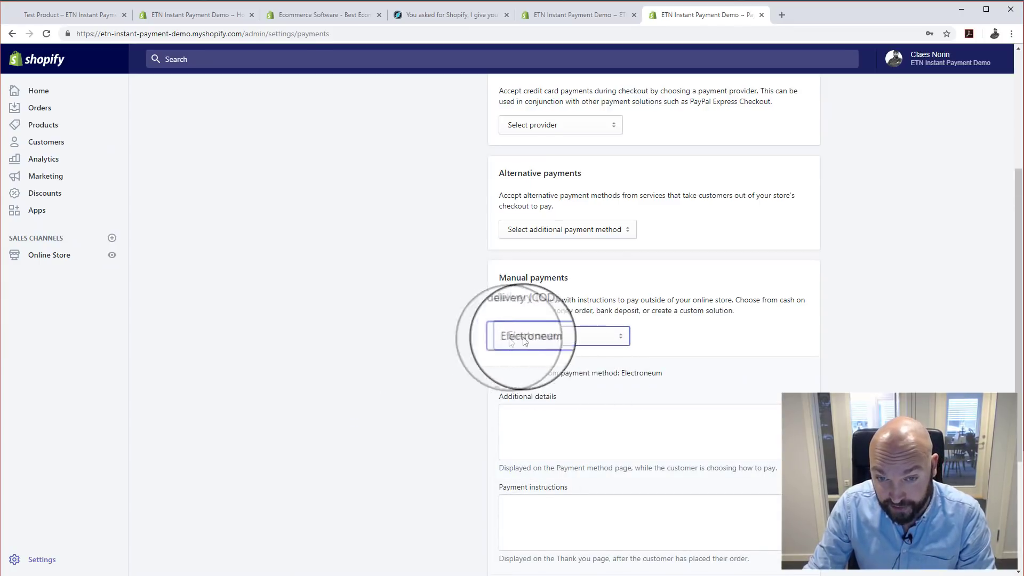
Check the ETN setup instructions for the custom payment method's required name and its suggested detail texts
click(565, 14)
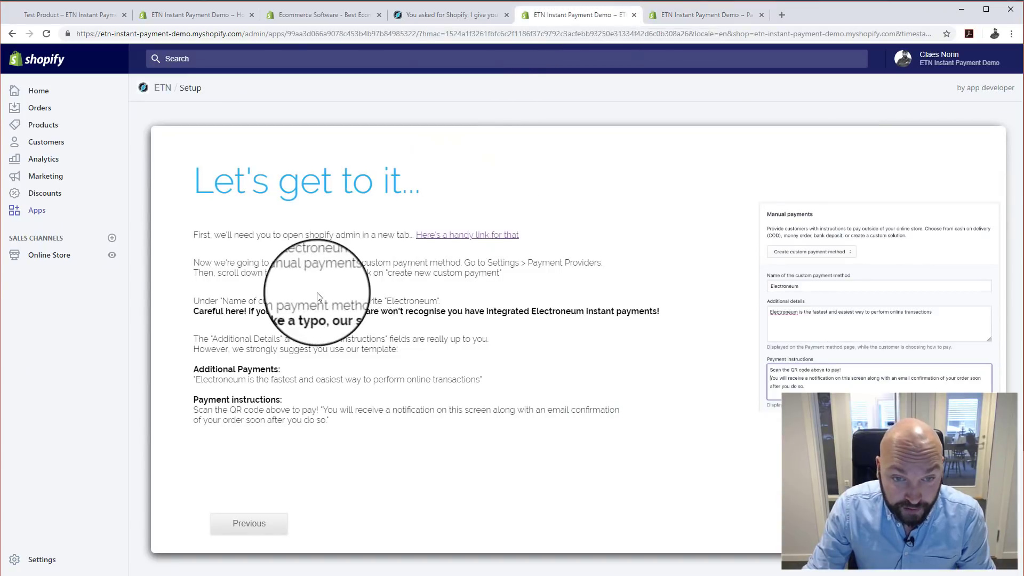
double_click(315, 262)
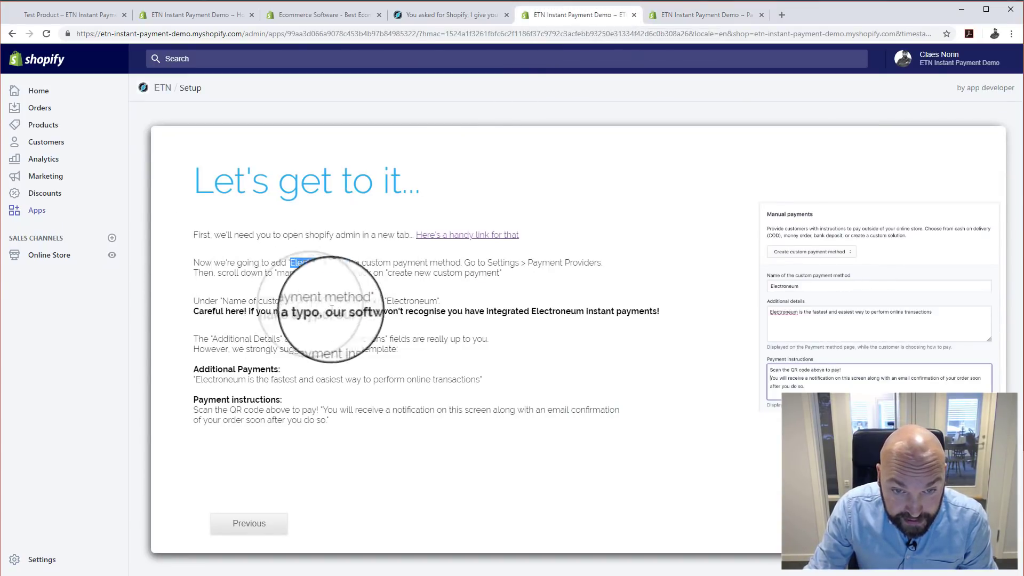
double_click(413, 301)
click(232, 339)
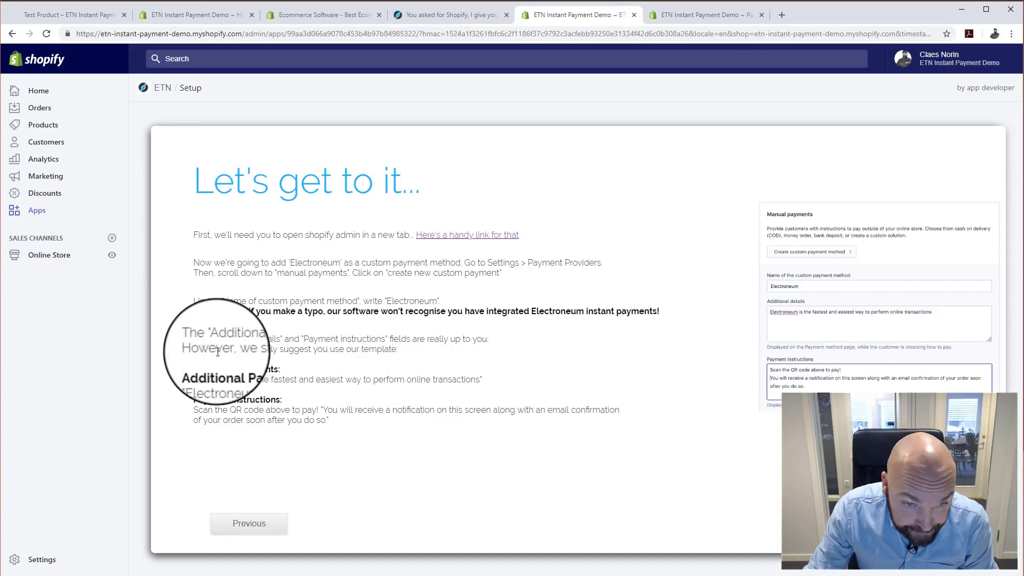
Copy the suggested text "Electroneum is the fastest and easiest way to perform online transactions" from the ETN instructions into Electroneum's Additional details field
drag(195, 386, 466, 380)
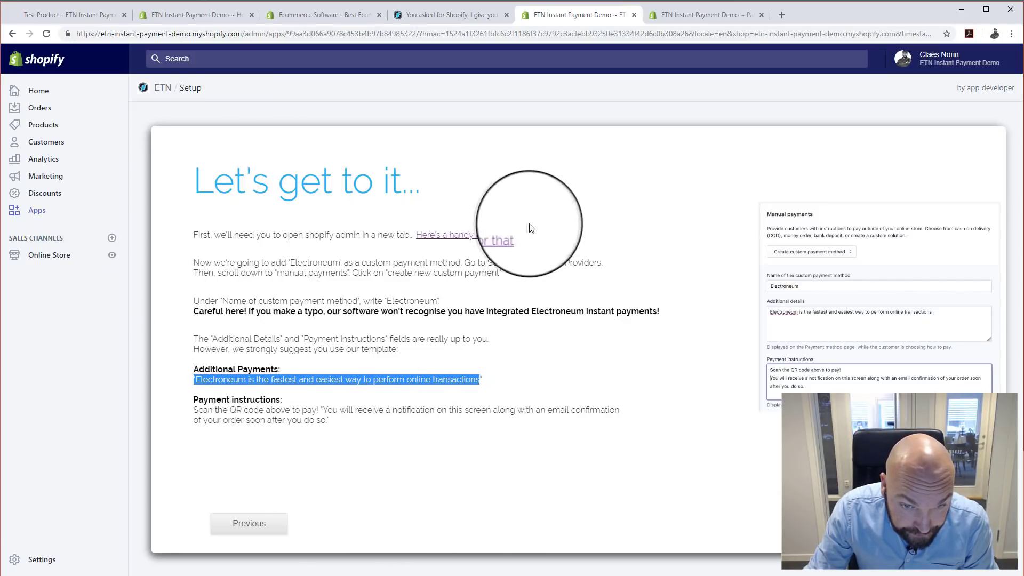
click(704, 15)
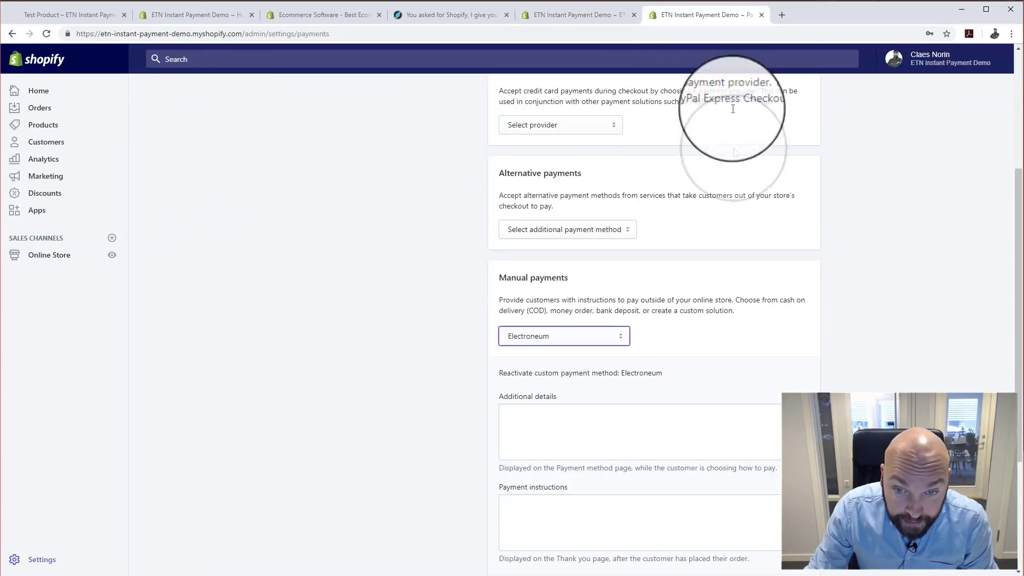
click(521, 426)
key(ctrl+v)
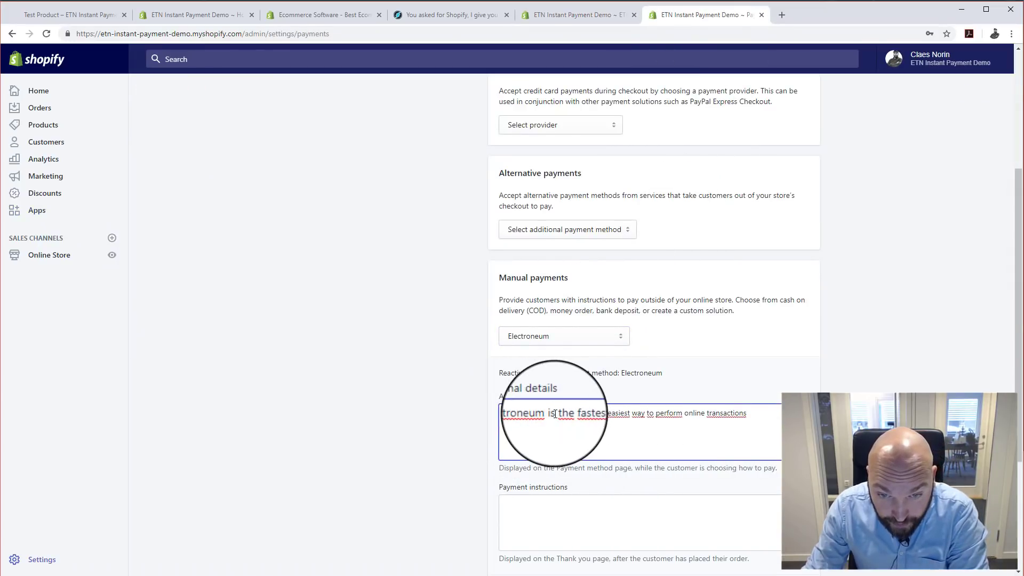
Copy the suggested payment instructions about scanning the QR code from the ETN setup page into Electroneum's Payment instructions field
scroll(678, 465, down, 2)
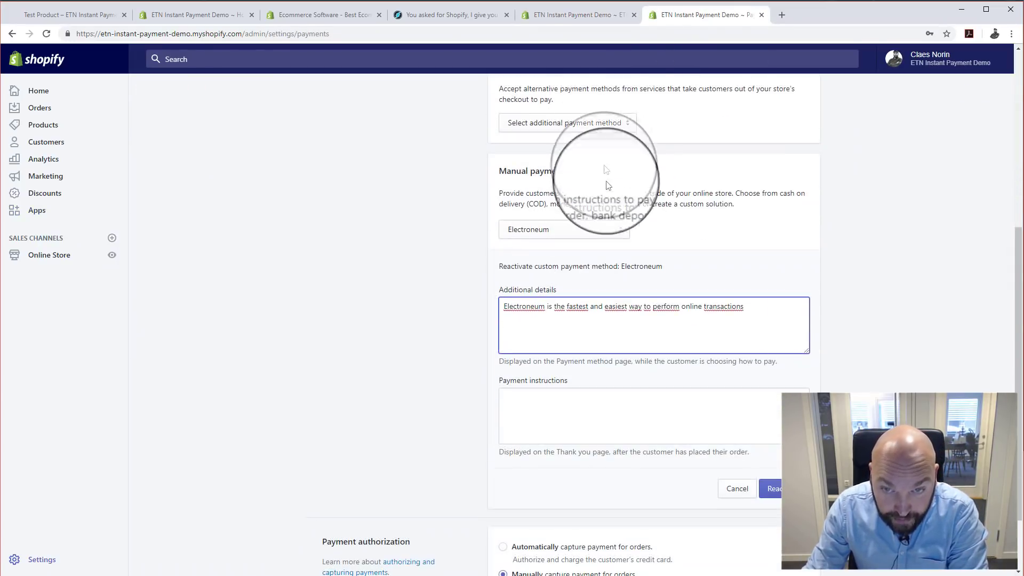
click(574, 15)
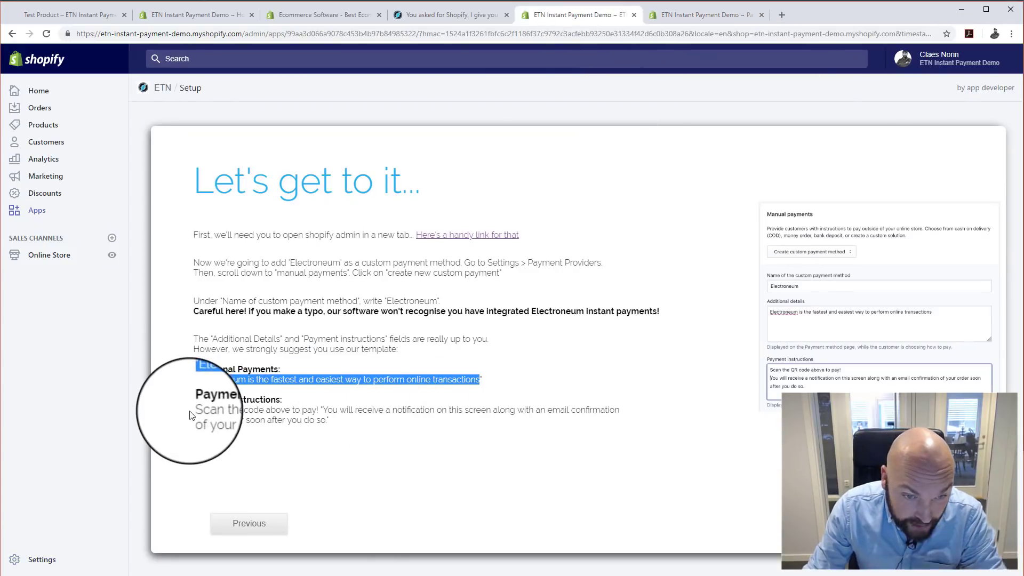
drag(195, 411, 326, 421)
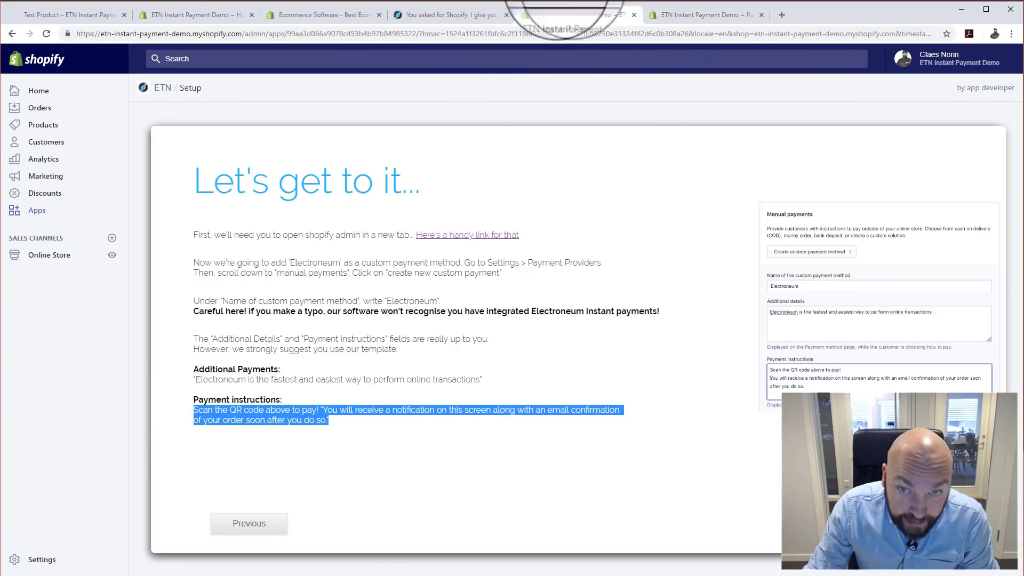
click(683, 18)
click(556, 421)
key(ctrl+v)
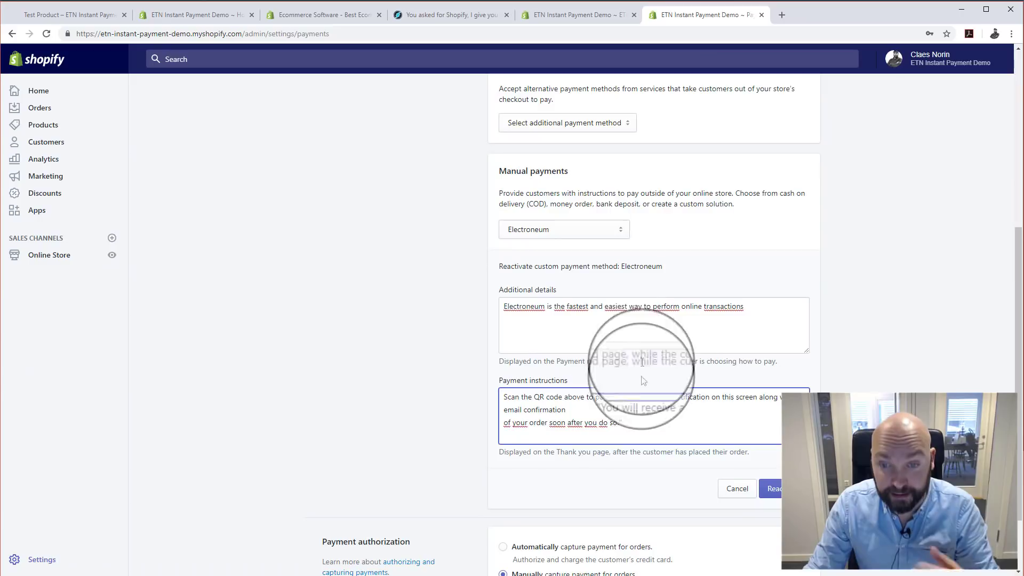
Remove the stray line break and quotation marks from the payment instructions, and reactivate the Electroneum payment method
click(619, 414)
key(Delete)
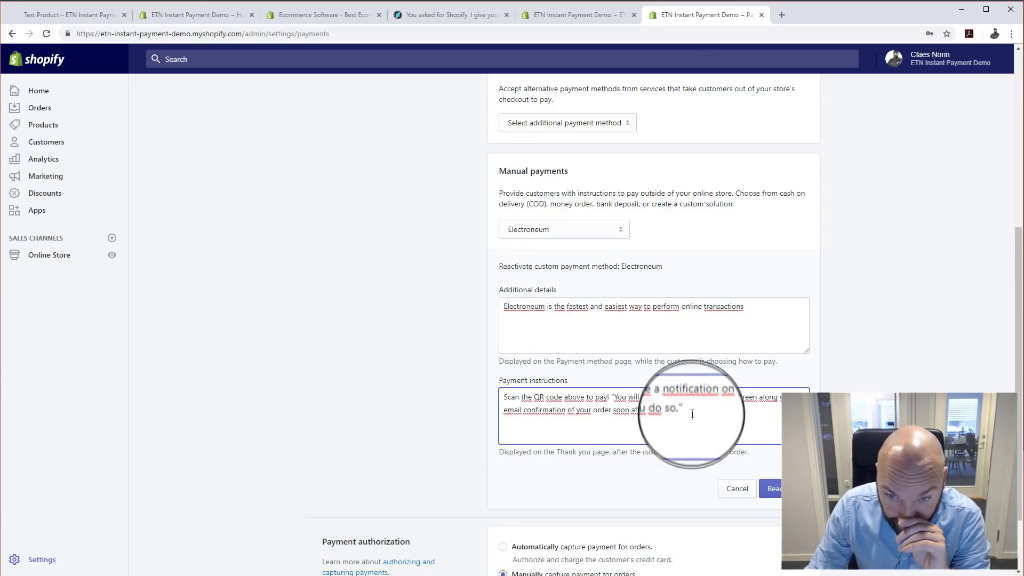
click(615, 397)
key(BackSpace)
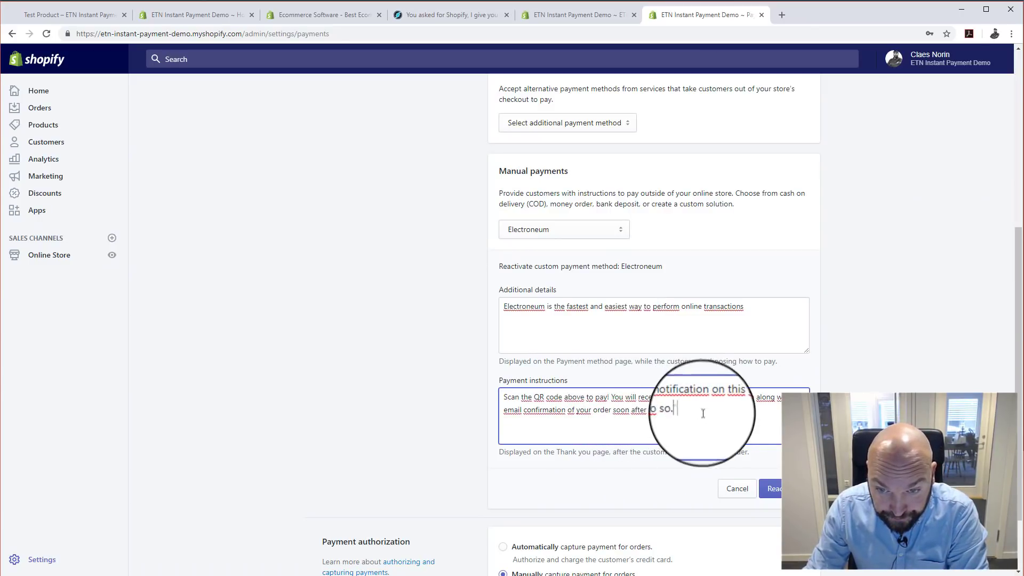
scroll(419, 366, up, 1)
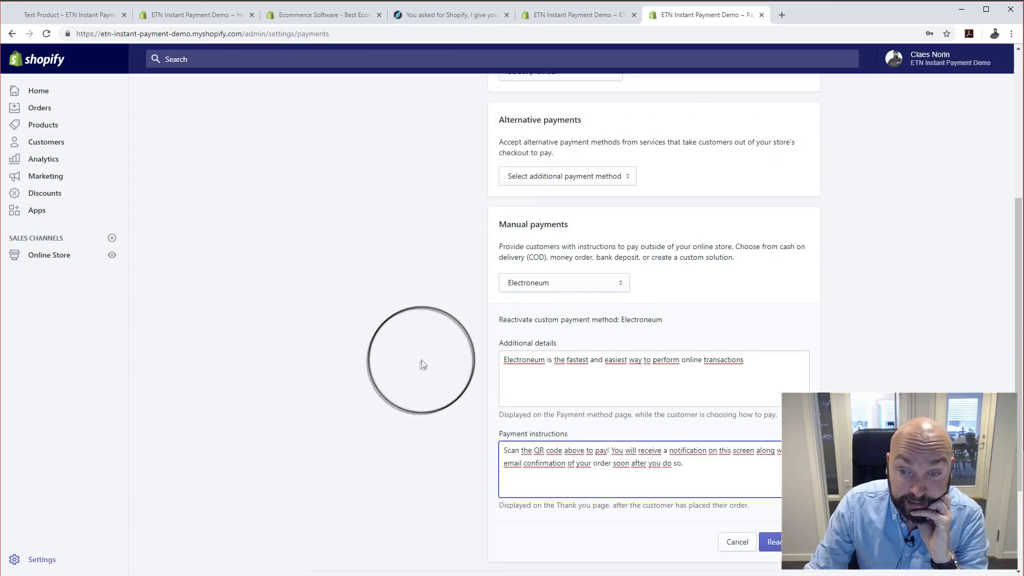
scroll(418, 366, down, 3)
click(770, 404)
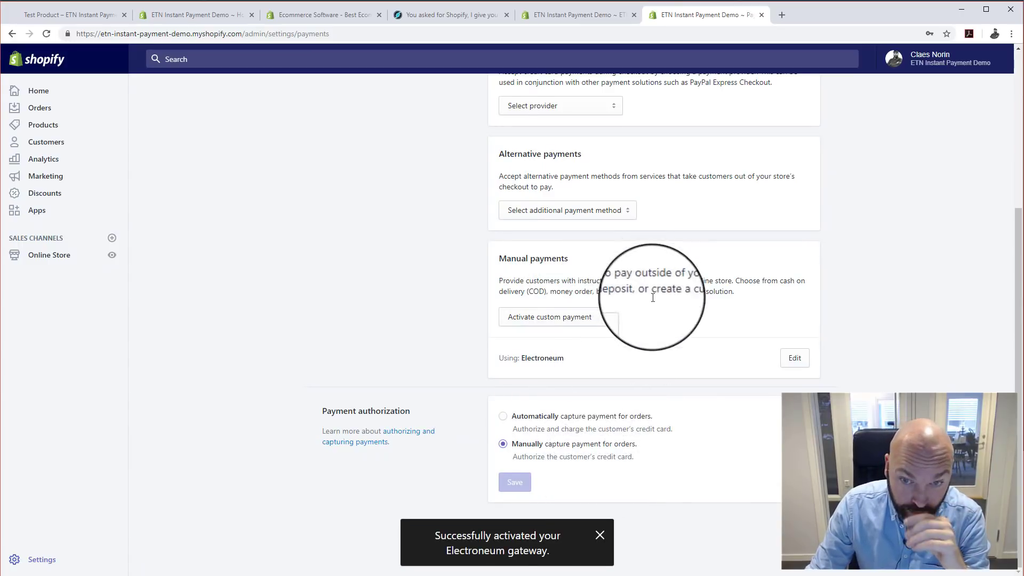
Review the payment provider settings and the options offered for custom manual payments
scroll(653, 298, up, 4)
scroll(667, 374, down, 3)
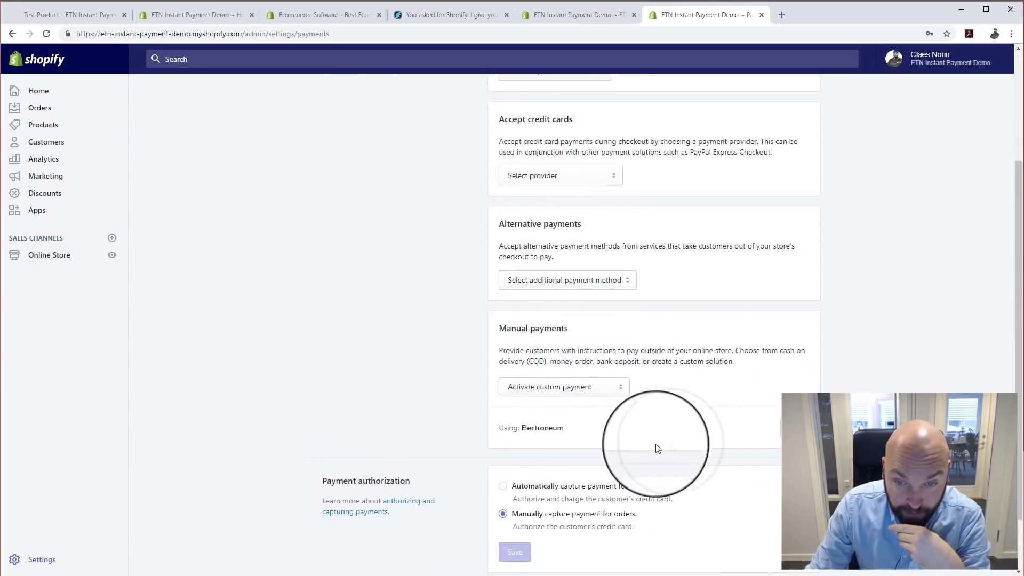
click(585, 391)
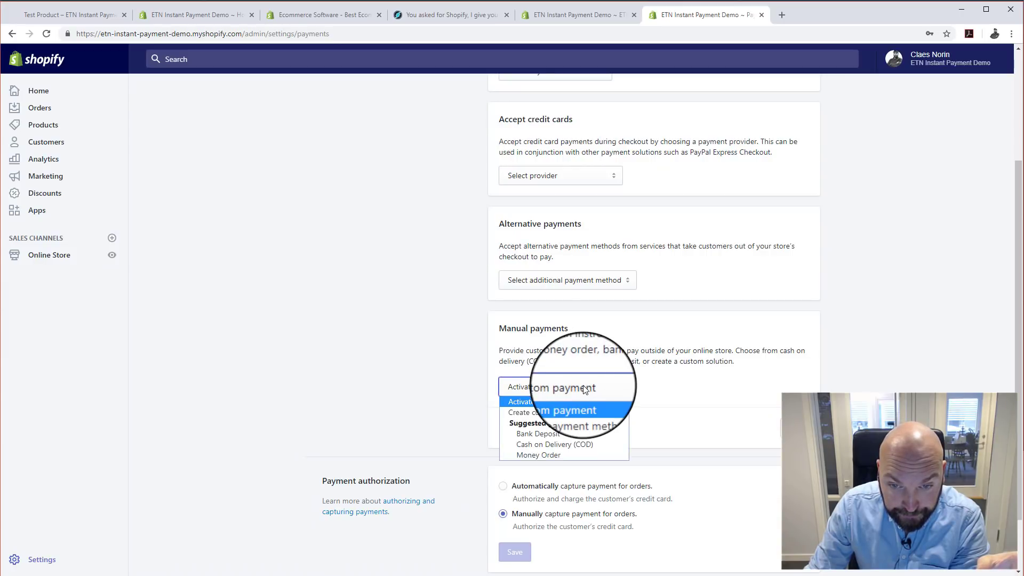
click(662, 386)
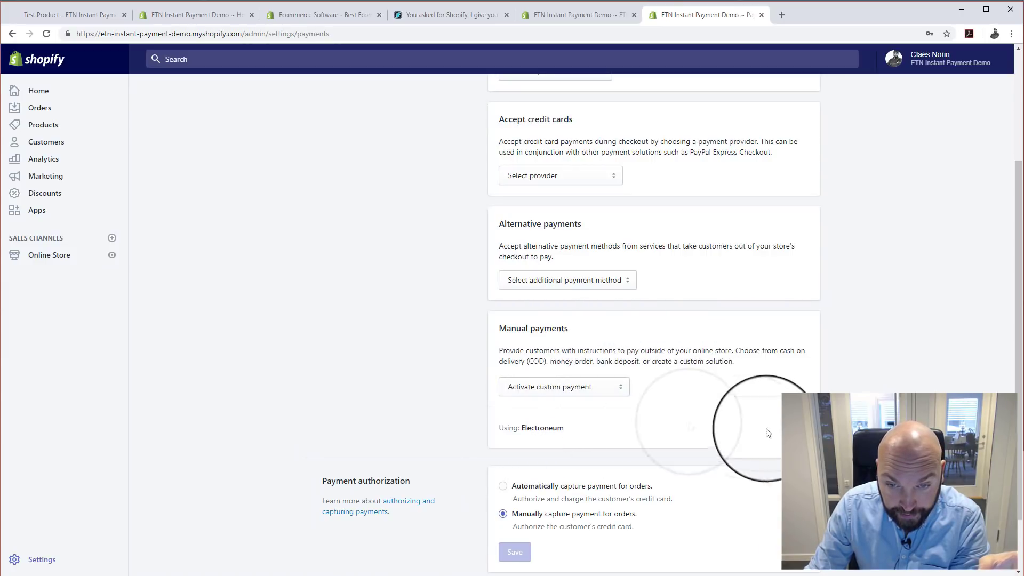
scroll(587, 406, up, 3)
Advance the ETN setup to "One last step..." and read where the checkout script code has to go
click(568, 15)
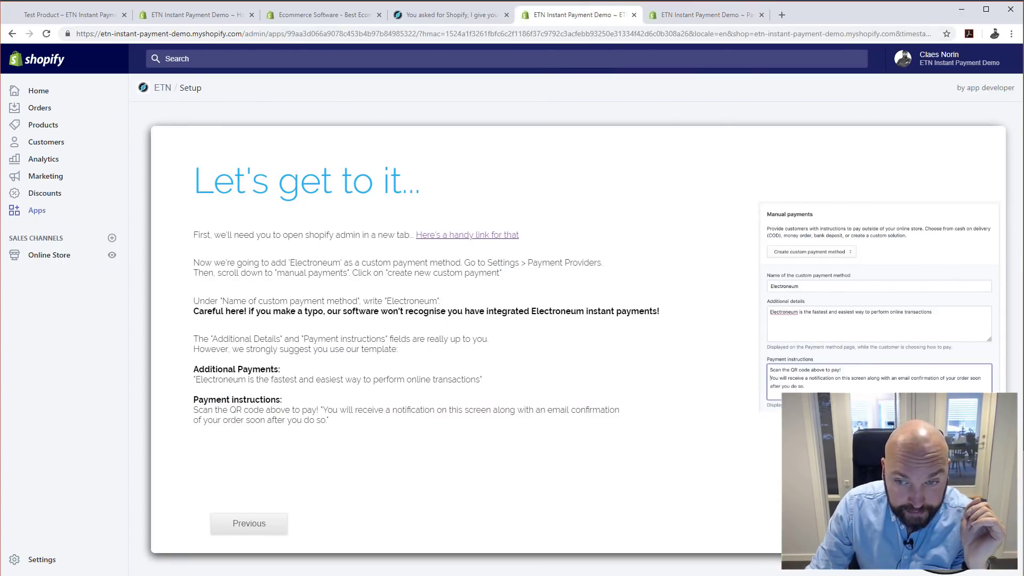
click(934, 524)
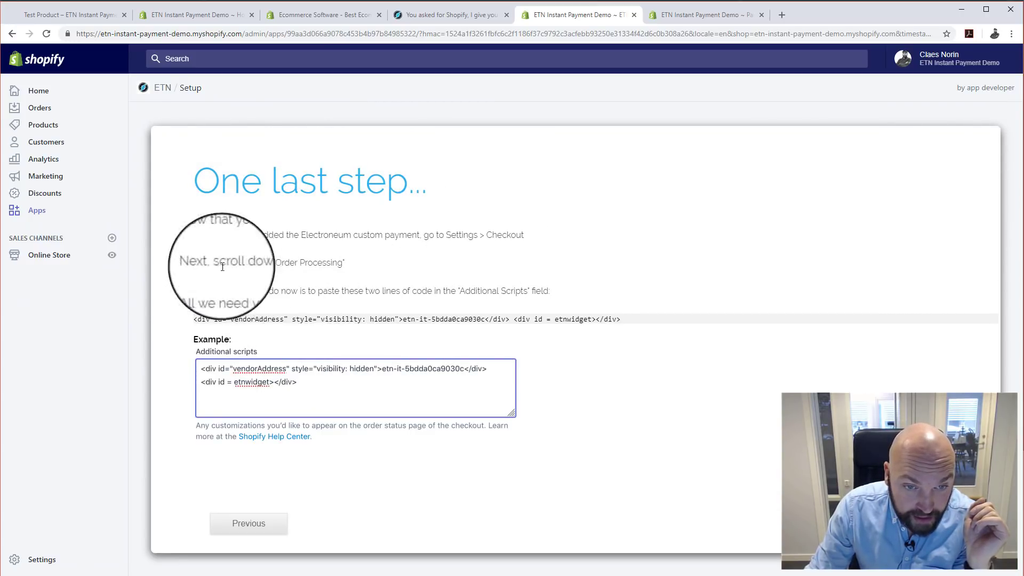
drag(276, 263, 340, 267)
click(194, 286)
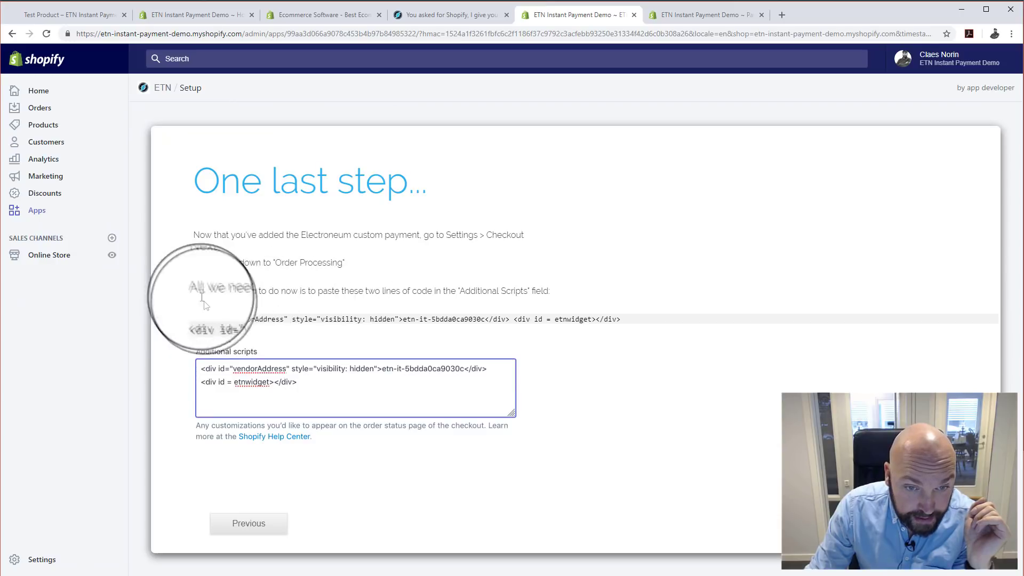
Open the store's checkout settings and go to the Additional scripts field under Order processing
click(677, 13)
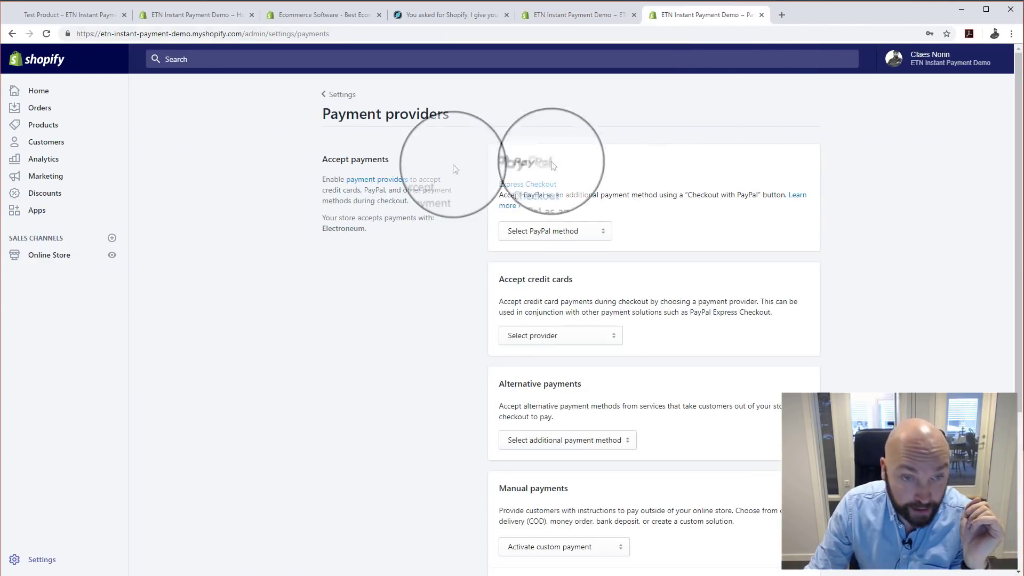
click(43, 560)
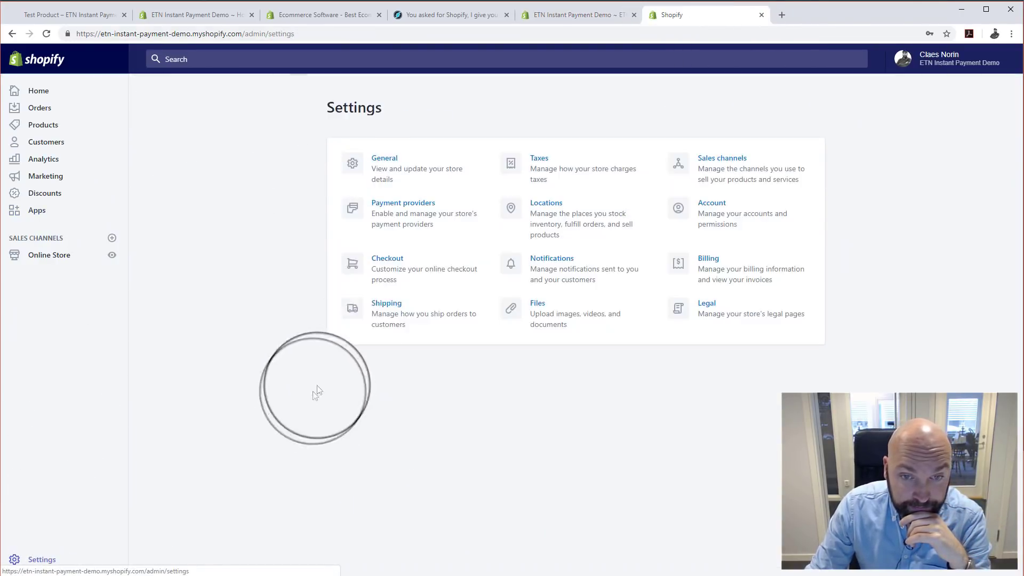
click(399, 261)
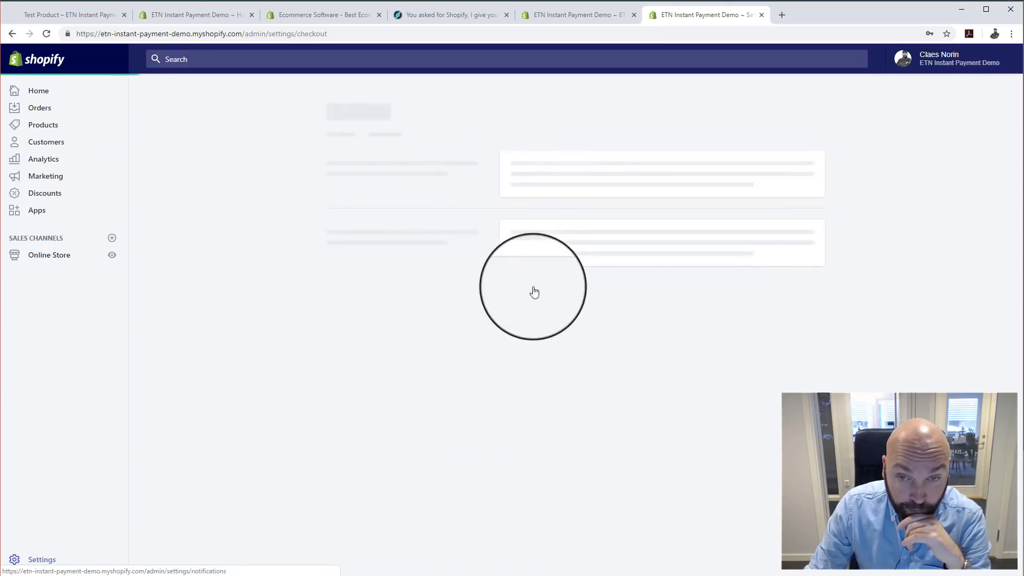
scroll(522, 272, down, 10)
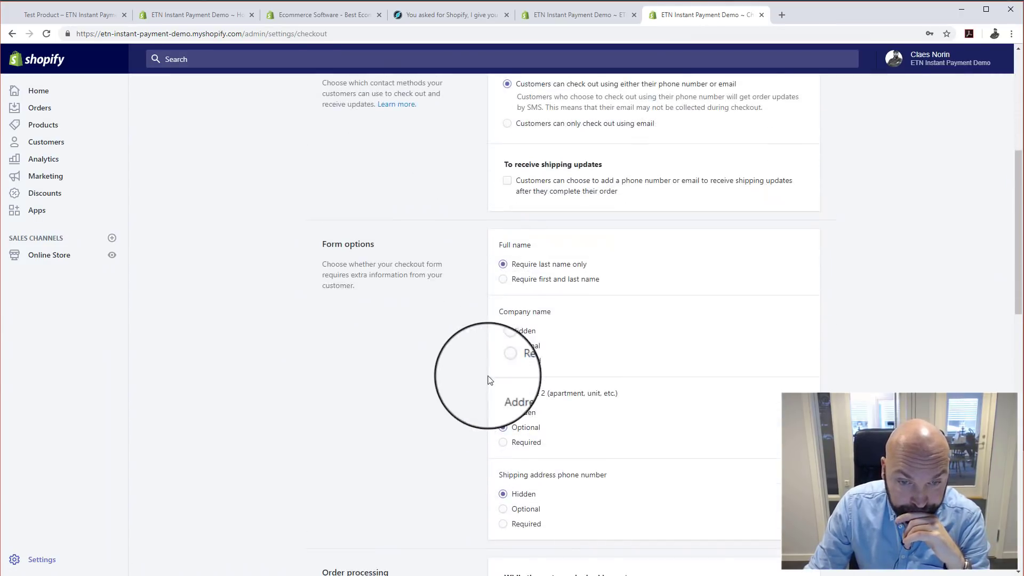
scroll(474, 394, down, 5)
click(572, 407)
Copy the vendorAddress and etnwidget div code from the ETN setup page into Additional scripts and save the checkout settings
click(568, 15)
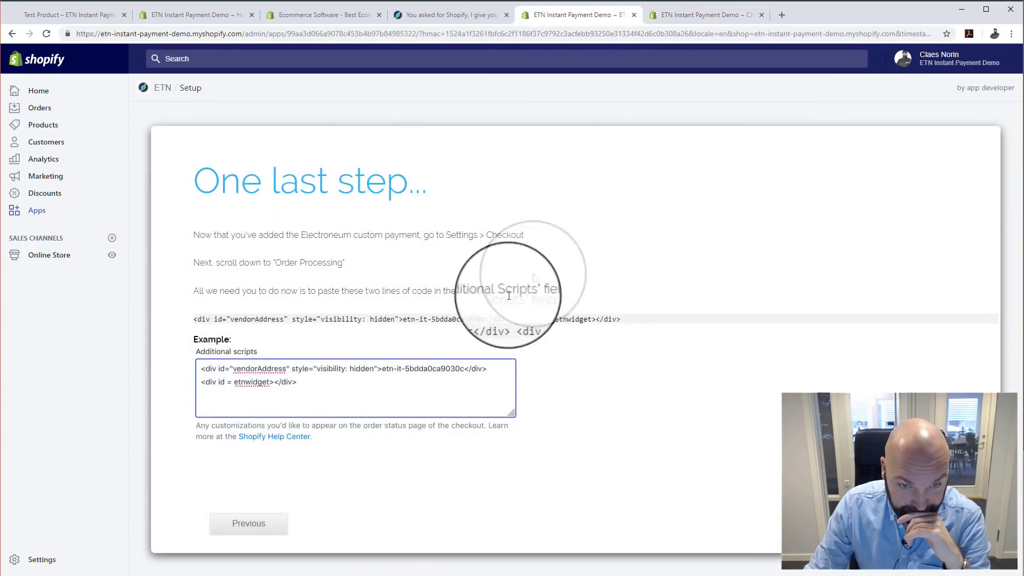
drag(196, 321, 620, 319)
key(ctrl+c)
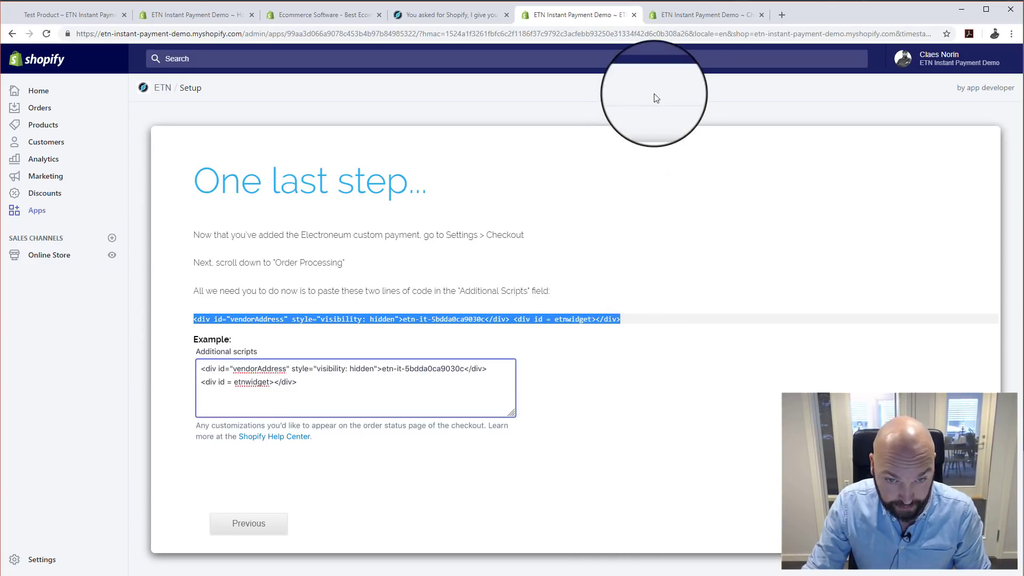
click(676, 15)
click(560, 407)
key(ctrl+v)
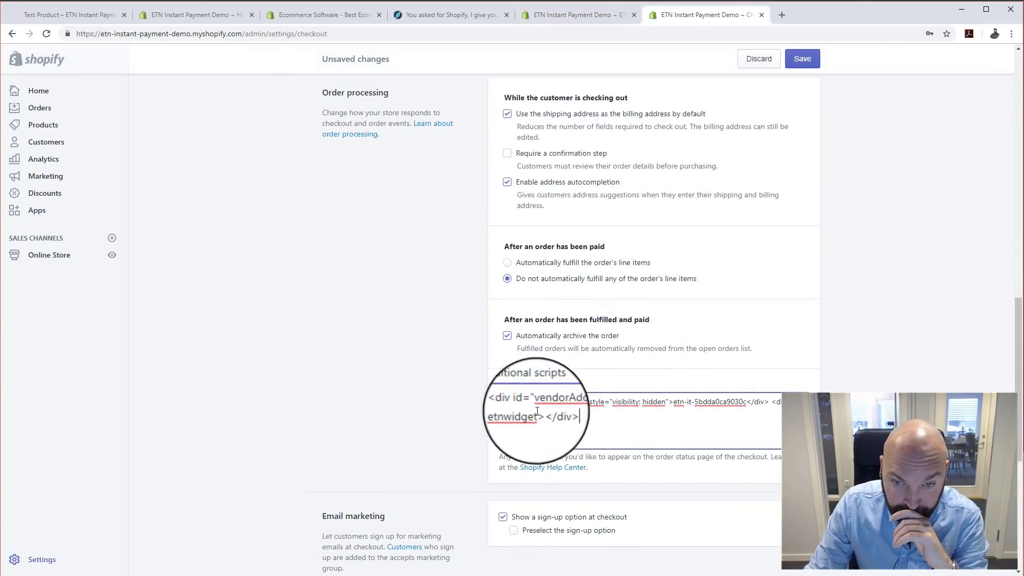
click(806, 56)
Review the optional ETN logo script in the ETN setup and finish the setup without adding it
click(576, 15)
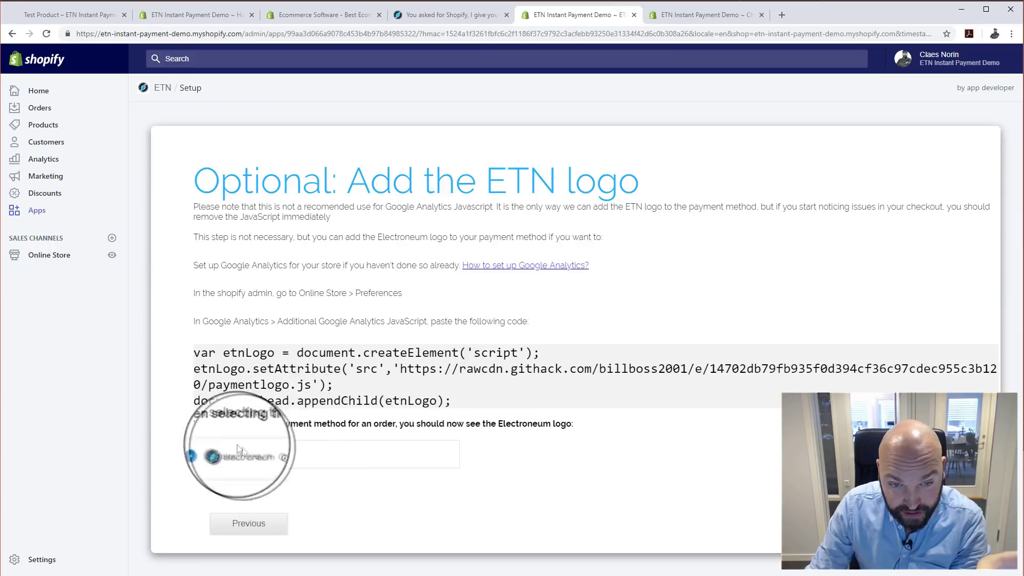
drag(203, 353, 478, 393)
click(478, 392)
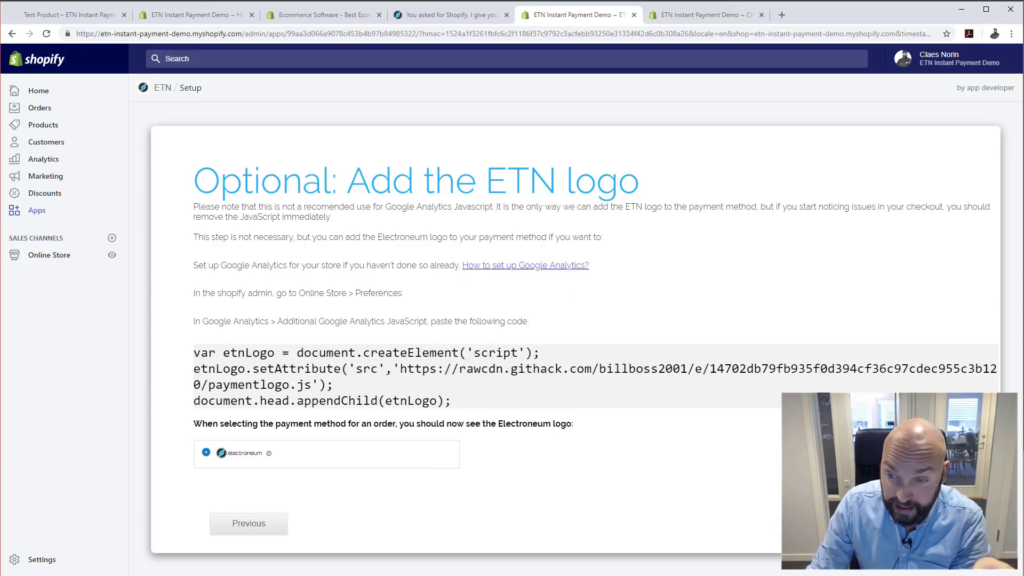
click(955, 524)
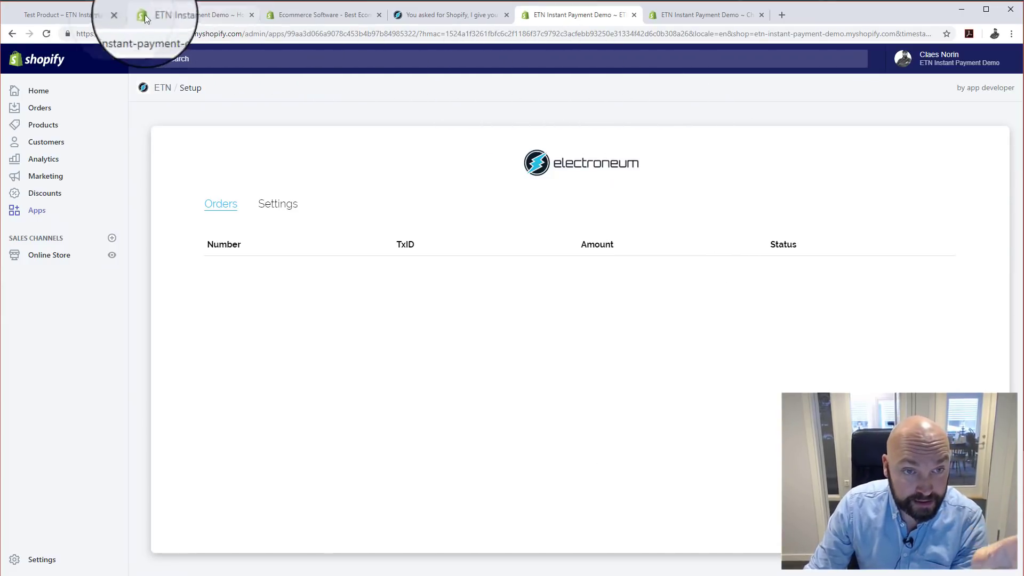
Start an immediate purchase of the Test Product, fill in the customer's saved contact and billing details, and continue to the payment method
click(72, 15)
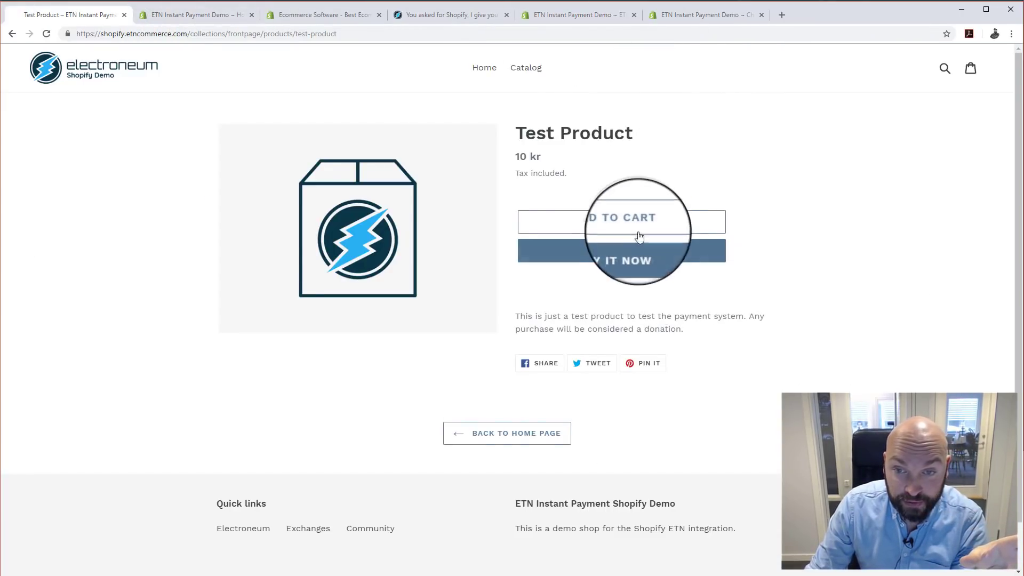
click(622, 256)
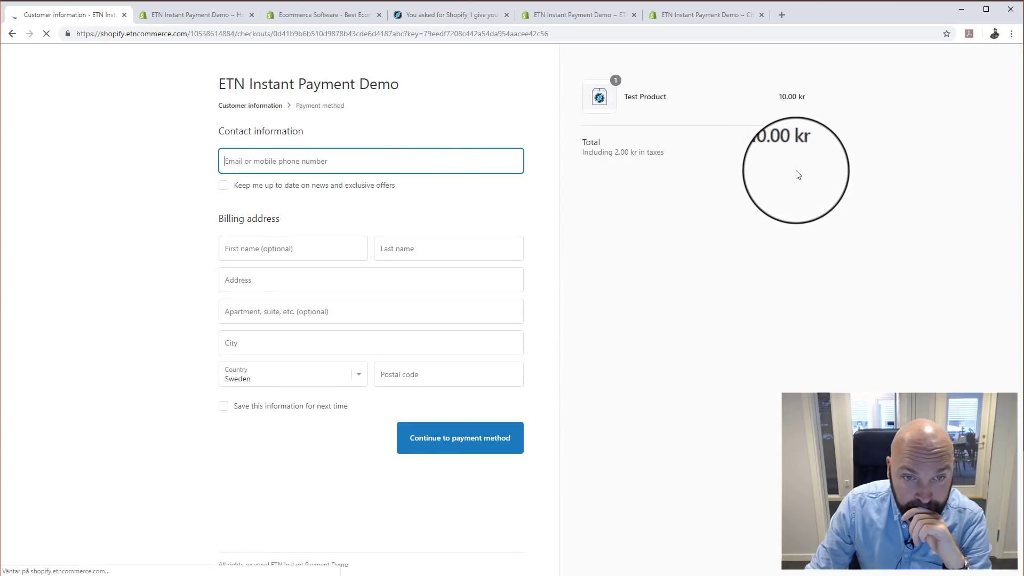
click(311, 157)
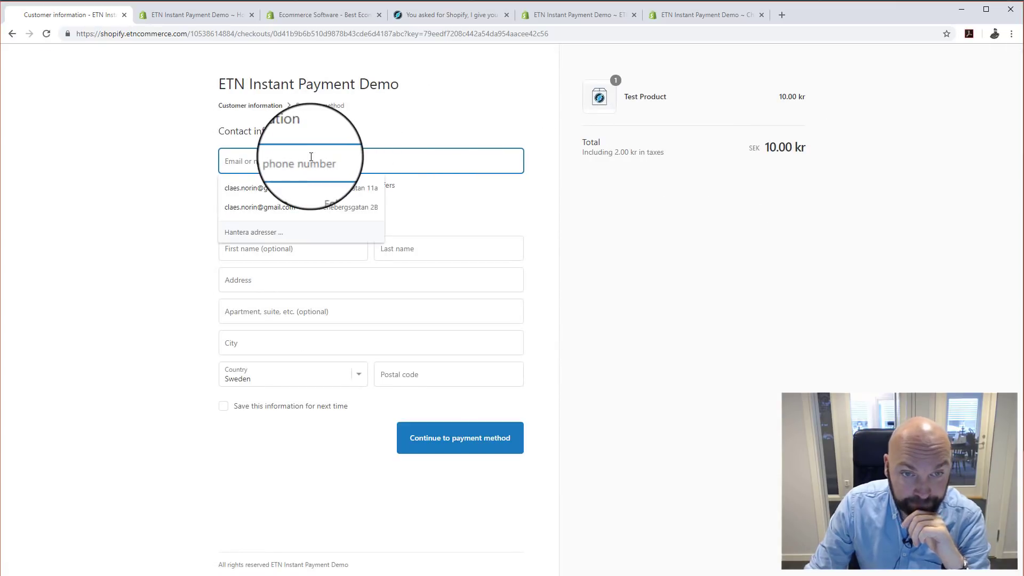
click(283, 191)
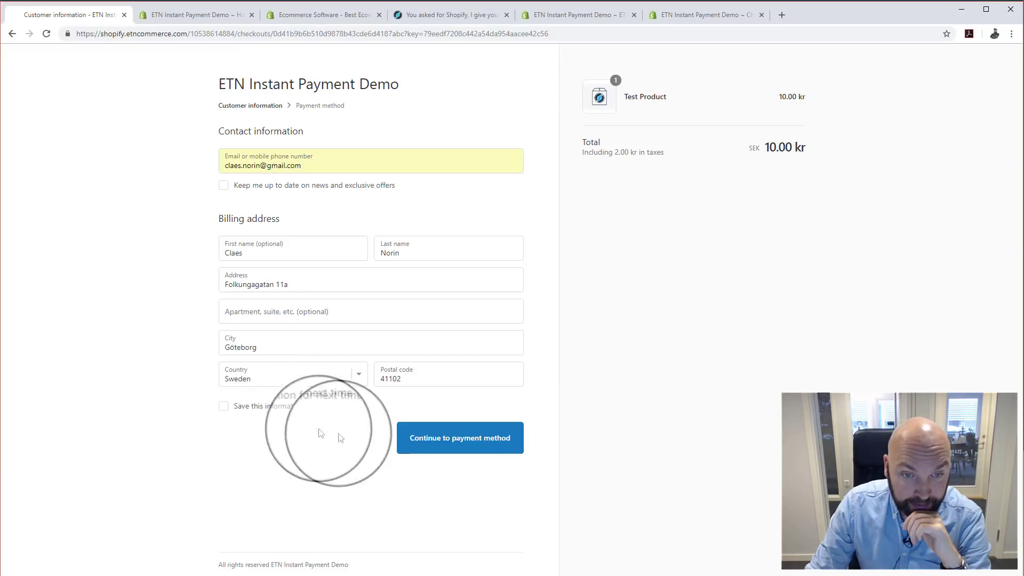
click(479, 450)
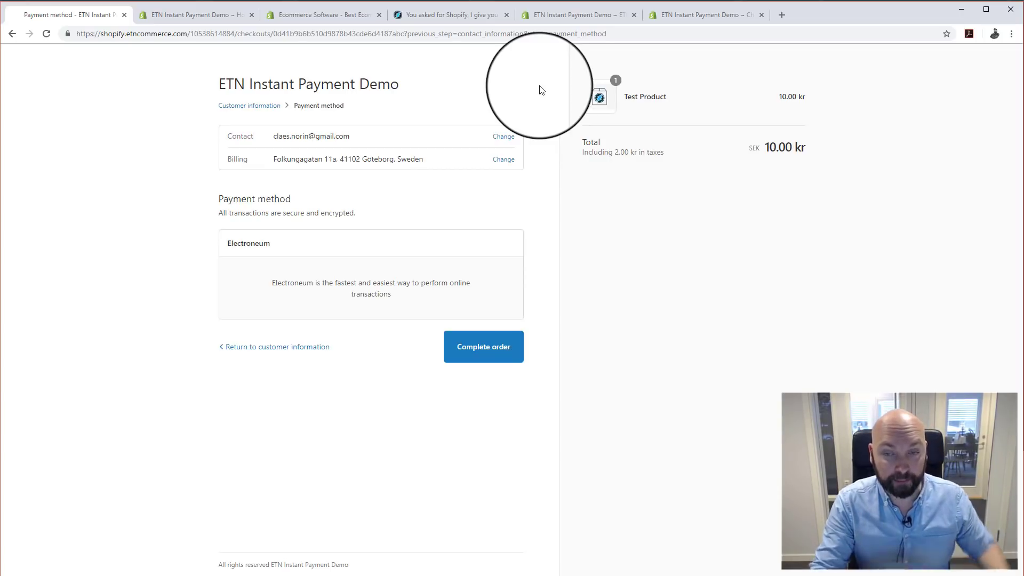
Complete the test order with Electroneum, dismiss the payment confirmation and return to the demo shop
click(495, 347)
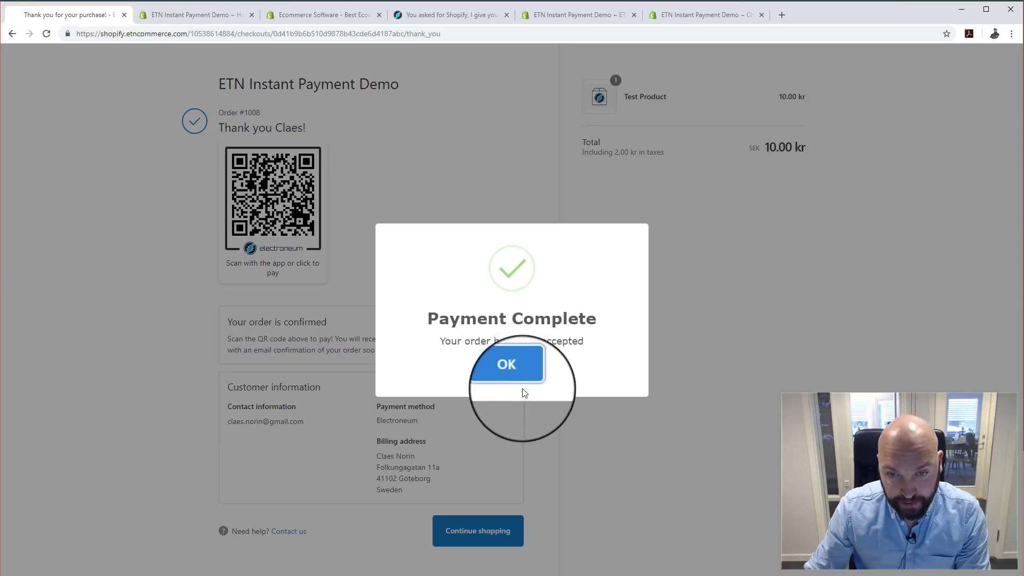
click(523, 373)
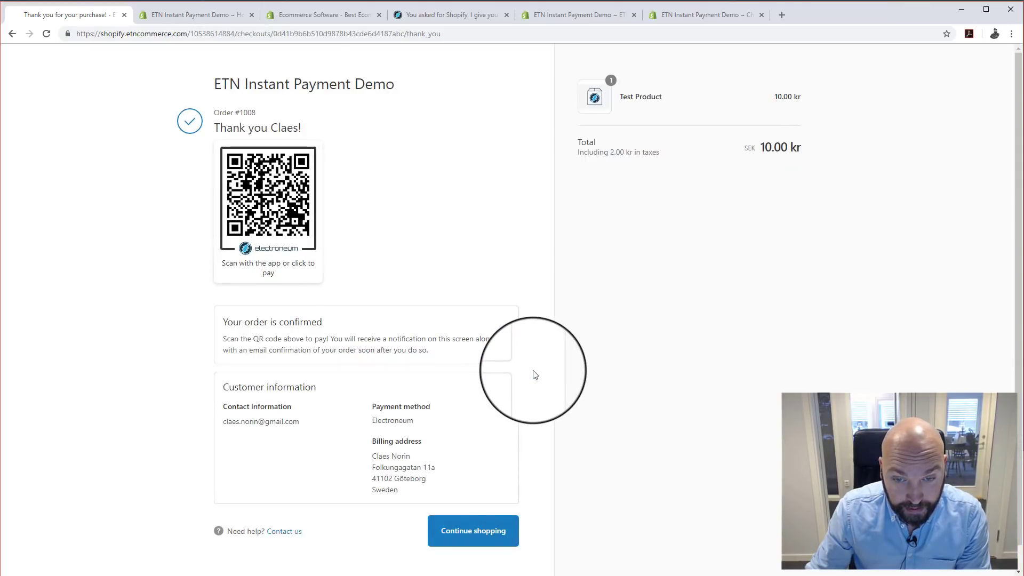
click(503, 529)
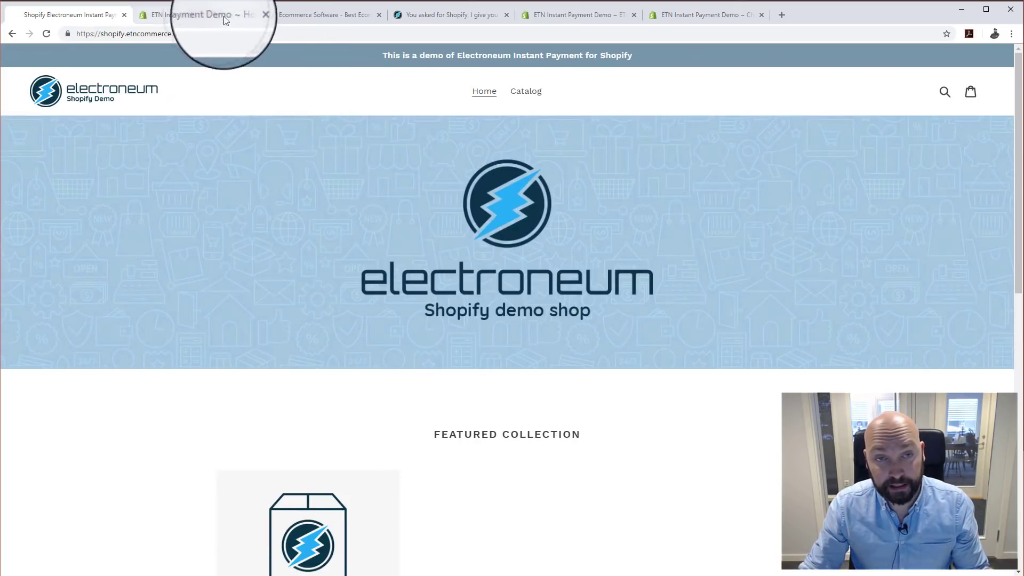
Return to the ETN app's Orders page in the Shopify admin and reload it to fetch the test order
click(224, 16)
click(296, 15)
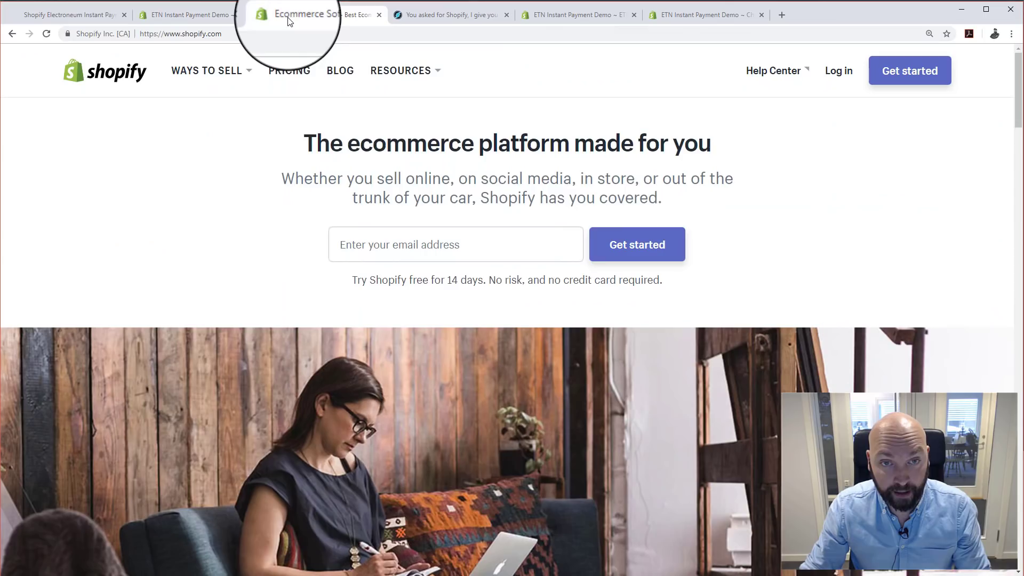
click(212, 16)
click(694, 15)
click(624, 16)
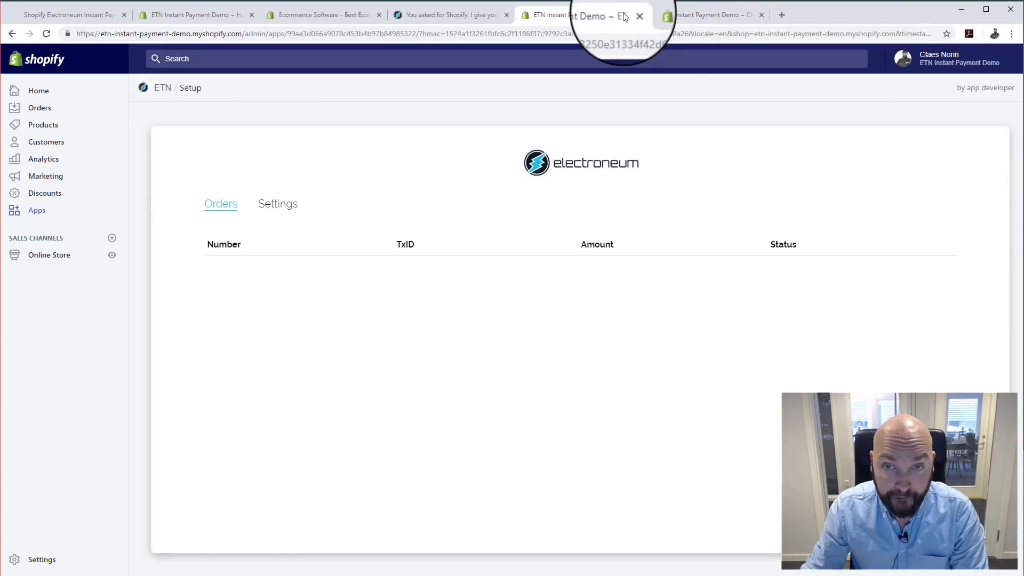
key(F5)
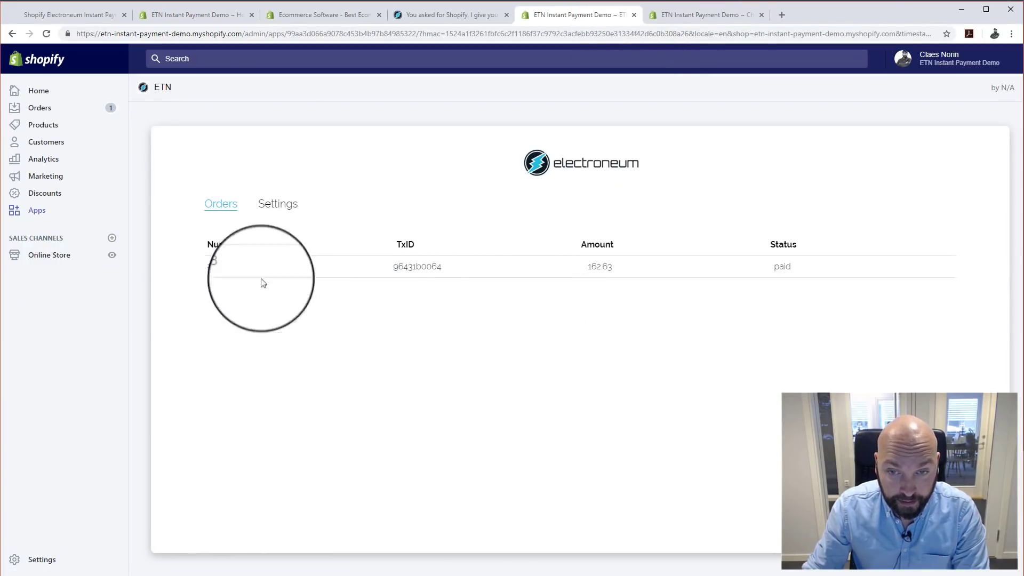
Check the test order's number, TxID and amount in the ETN orders list
double_click(219, 266)
double_click(417, 267)
double_click(599, 266)
click(581, 275)
double_click(594, 267)
click(591, 277)
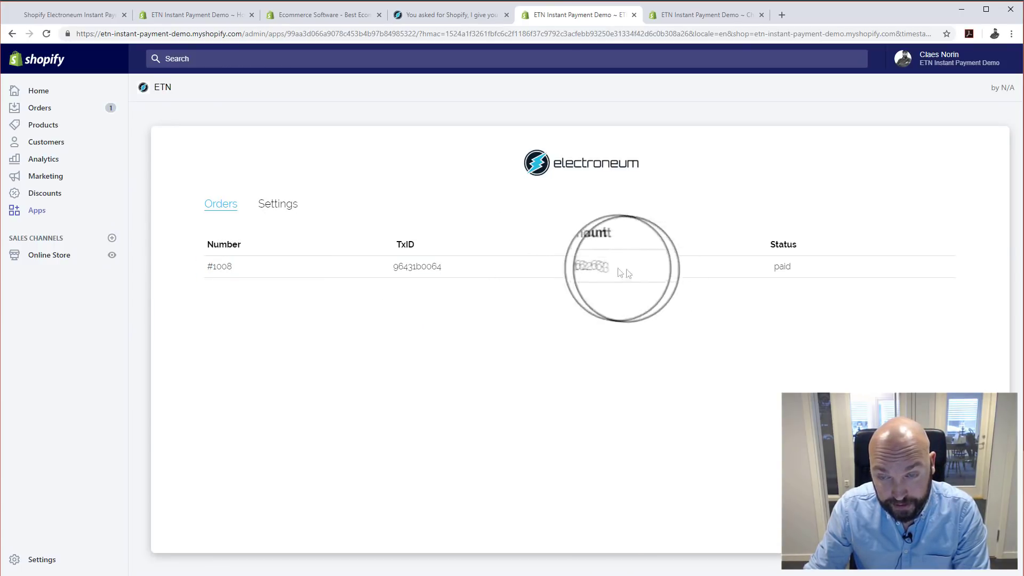
Go back to the Electroneum demo shop's home page and look over its featured collection
click(87, 12)
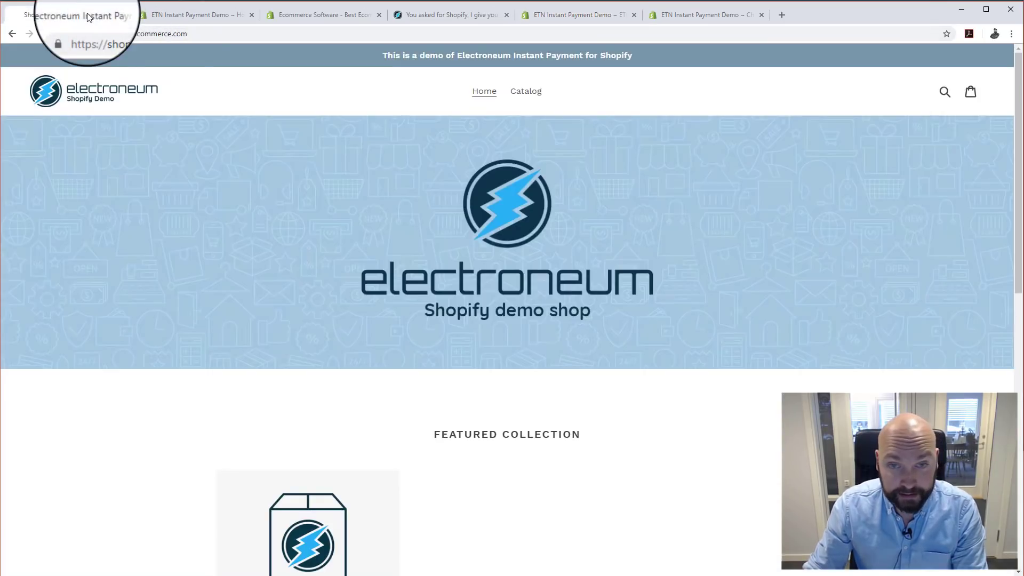
click(416, 15)
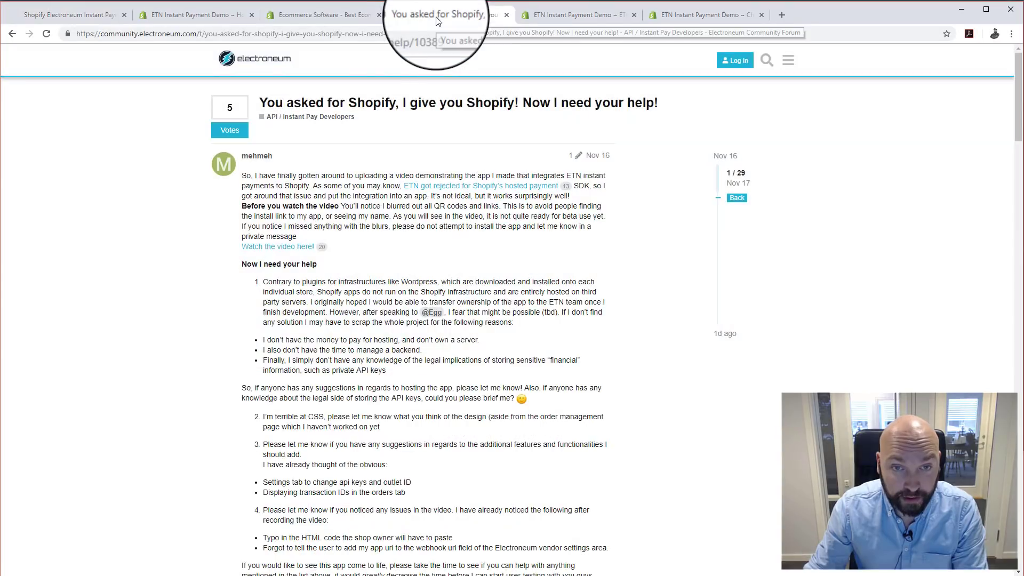
click(327, 16)
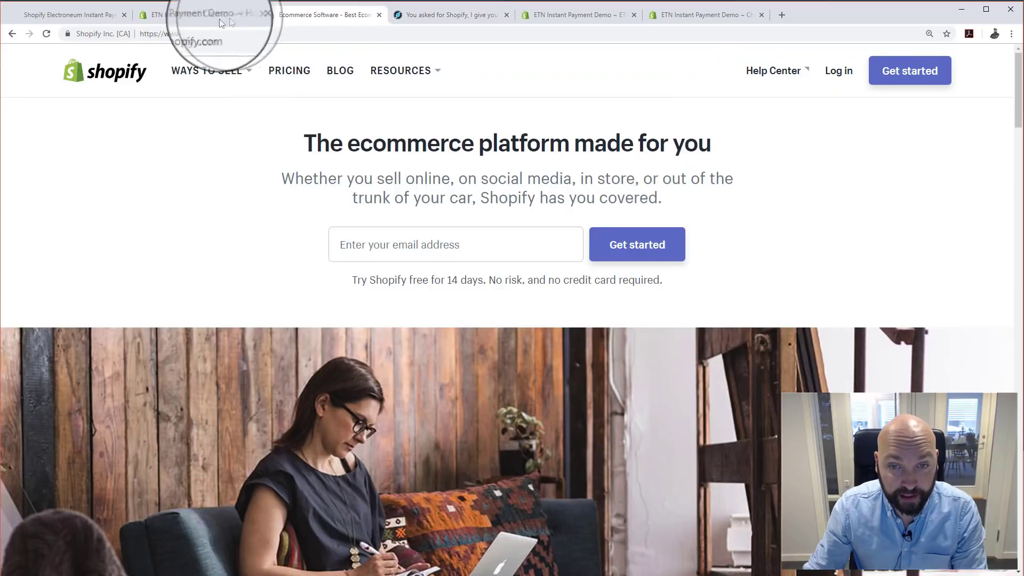
click(76, 14)
scroll(463, 341, down, 5)
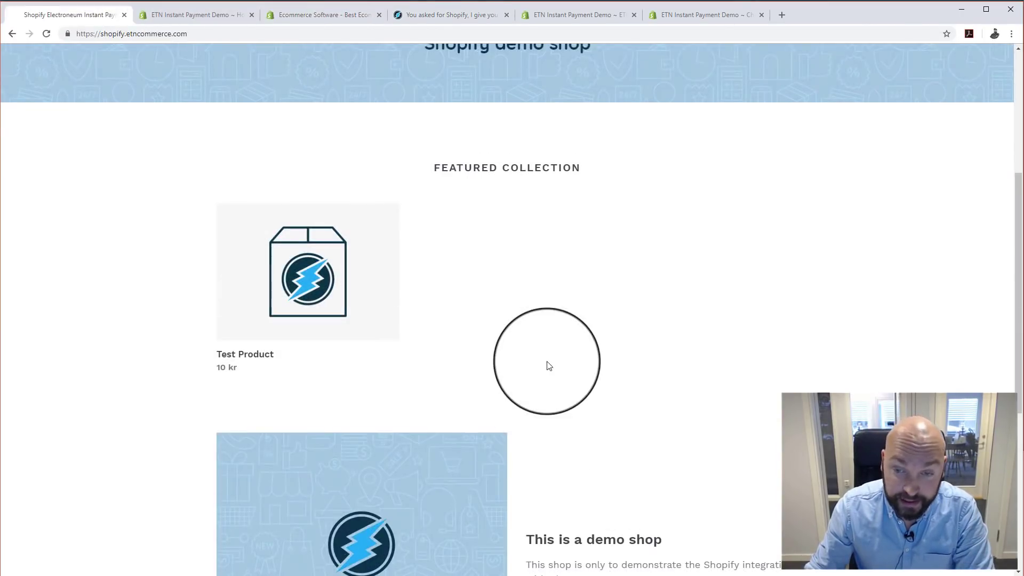
scroll(549, 366, up, 5)
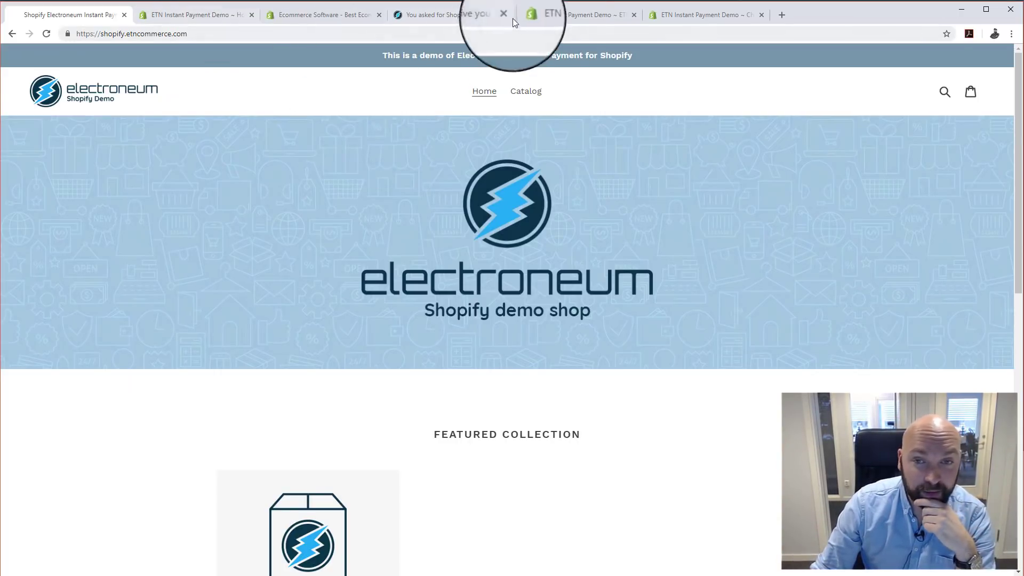
Open the Electroneum forum thread "You asked for Shopify, I give you Shopify! Now I need your help!" and skim its posts
click(555, 15)
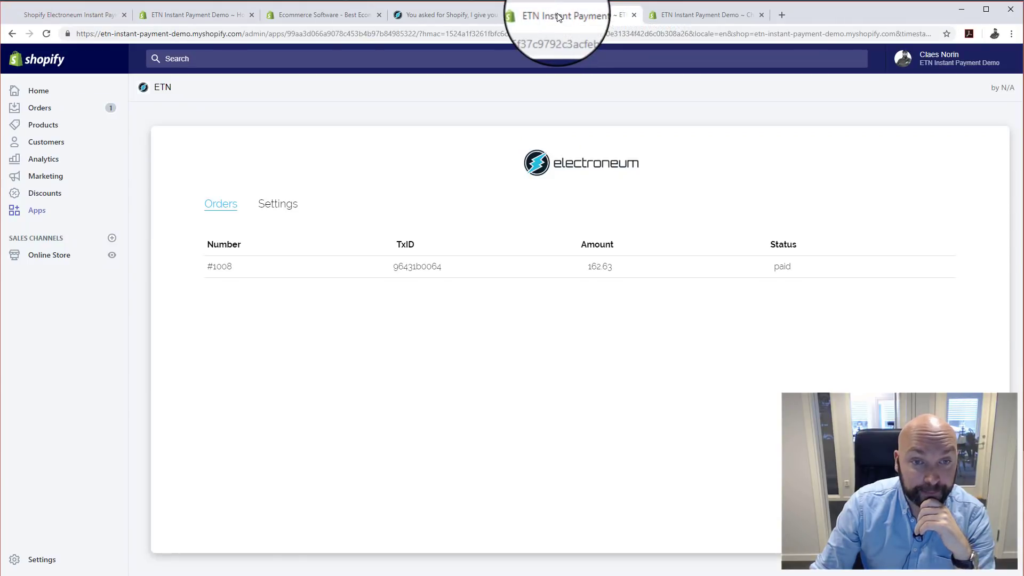
click(450, 14)
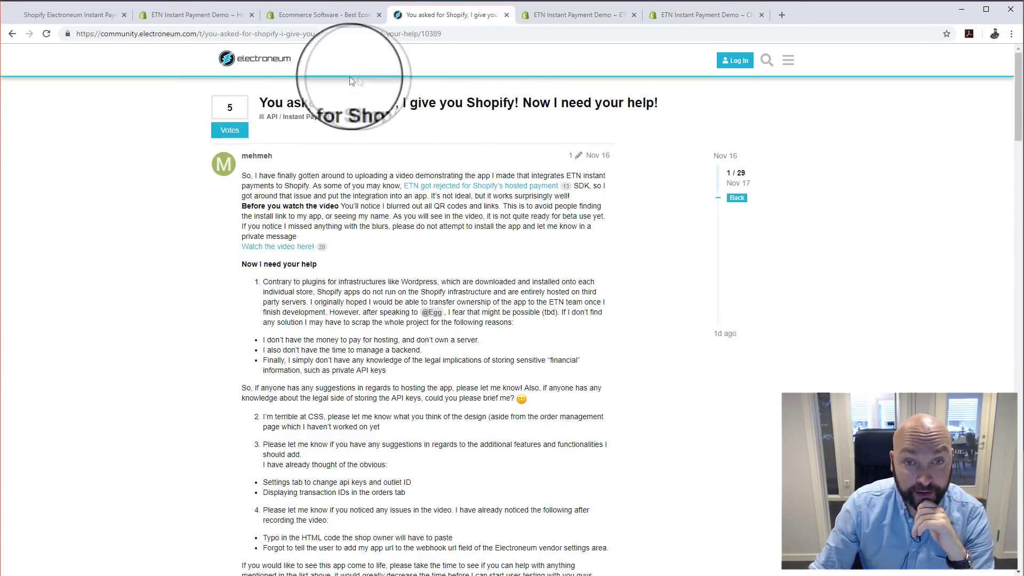
scroll(568, 104, down, 20)
scroll(613, 198, up, 5)
scroll(603, 188, up, 15)
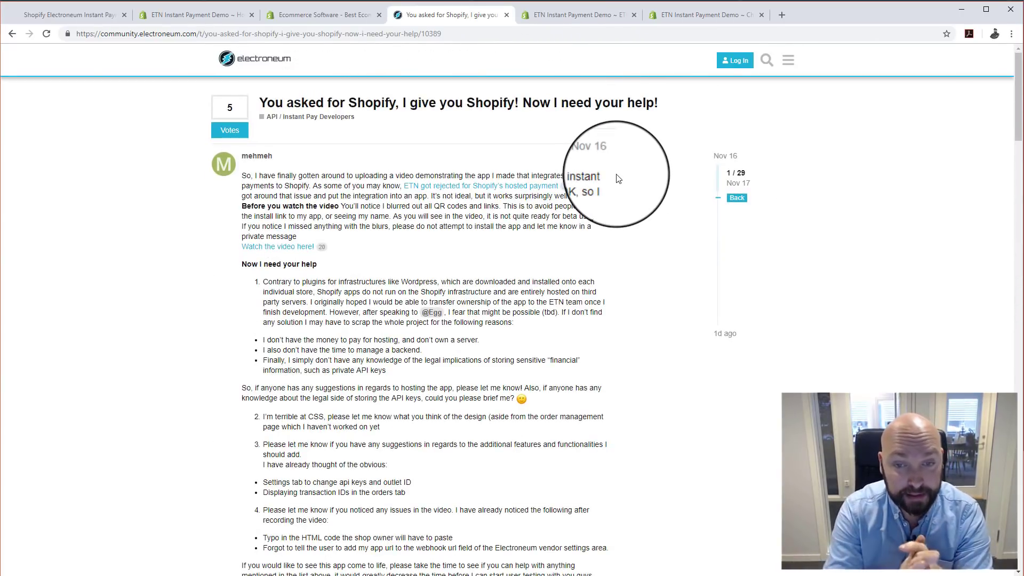